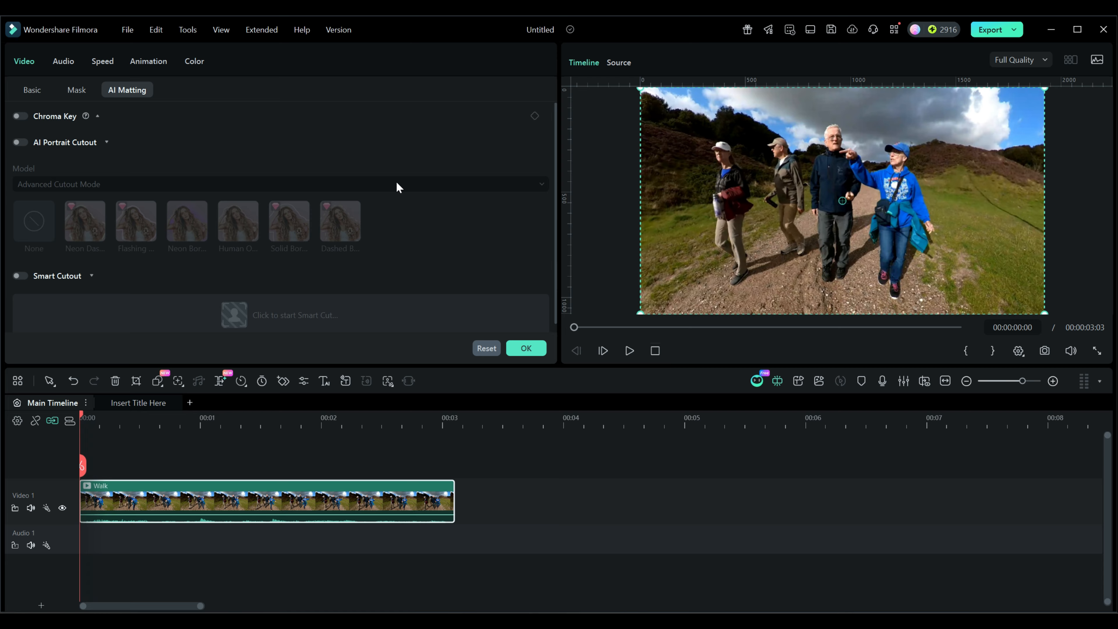
Step: Turn on AI Portrait Cutout for the Walk clip and scrub through it to preview the cutout
left_click(20, 142)
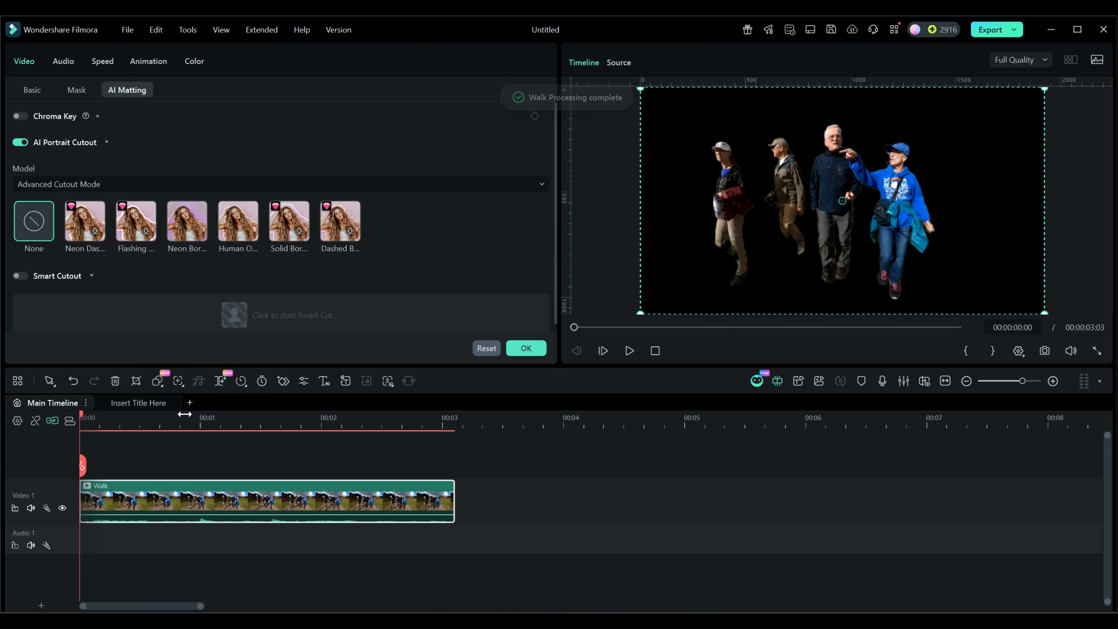
left_click_drag(86, 413, 324, 434)
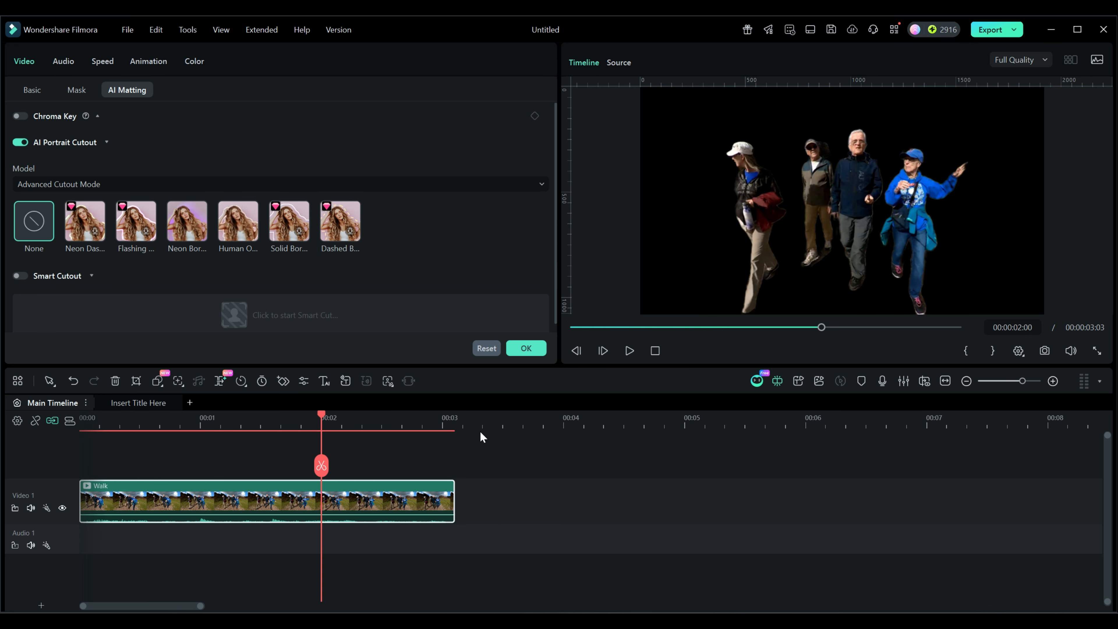
Step: Replace the Walk clip with the George clip on the timeline, matching the project to 3840x2160 29.97fps
key("Delete")
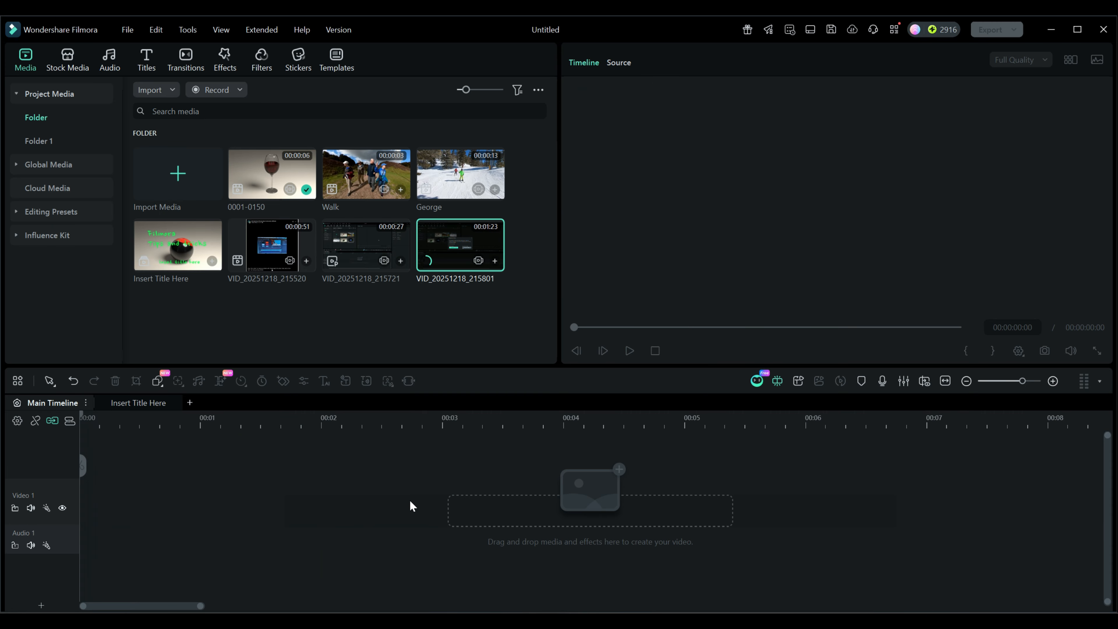
left_click_drag(455, 190, 126, 497)
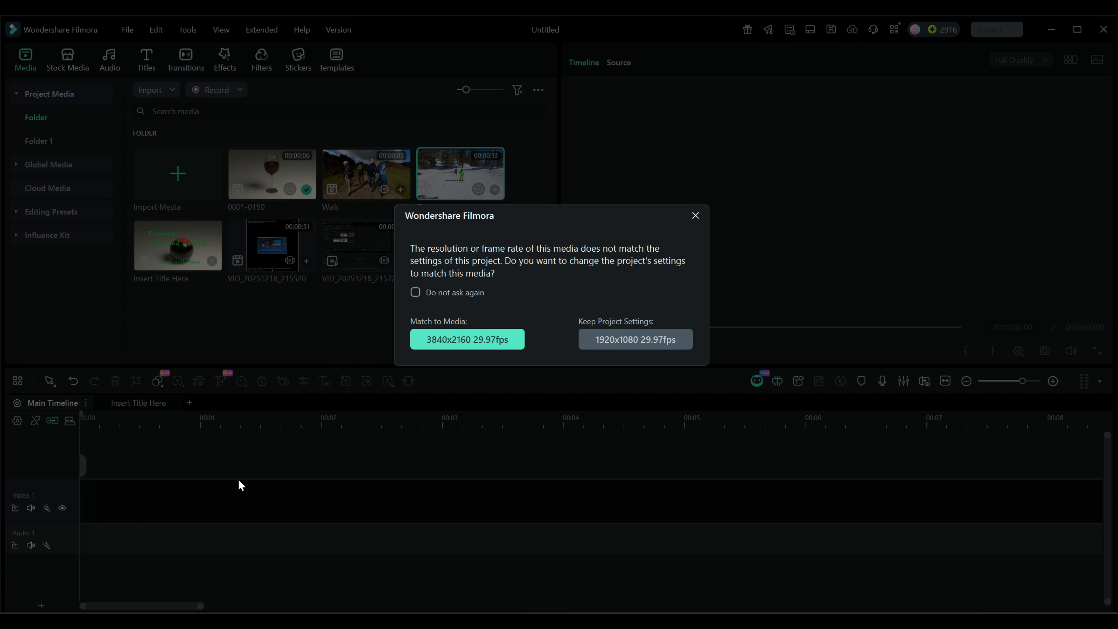
left_click(468, 340)
left_click_drag(763, 431, 649, 431)
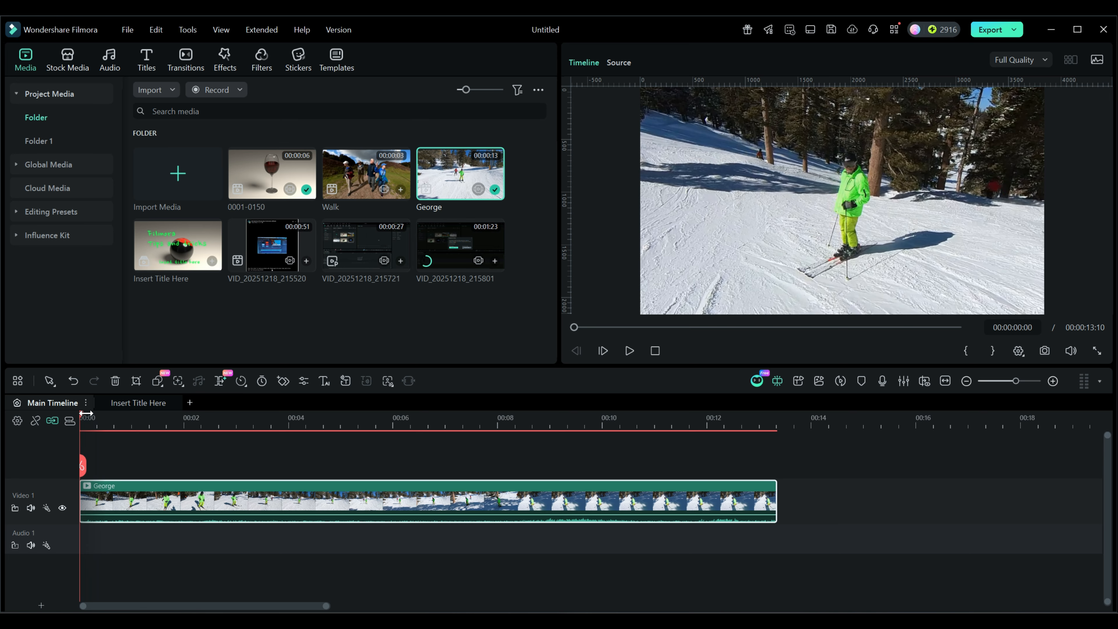
Step: Split the George clip at 00:00:06:10 and delete the second part
left_click_drag(82, 414, 410, 417)
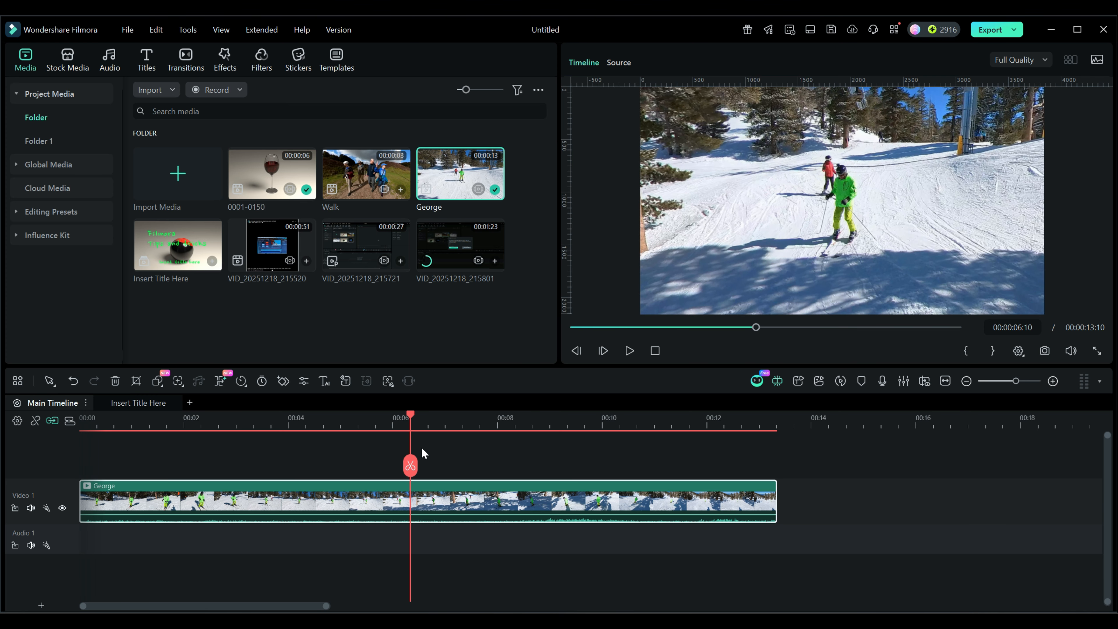
left_click(410, 462)
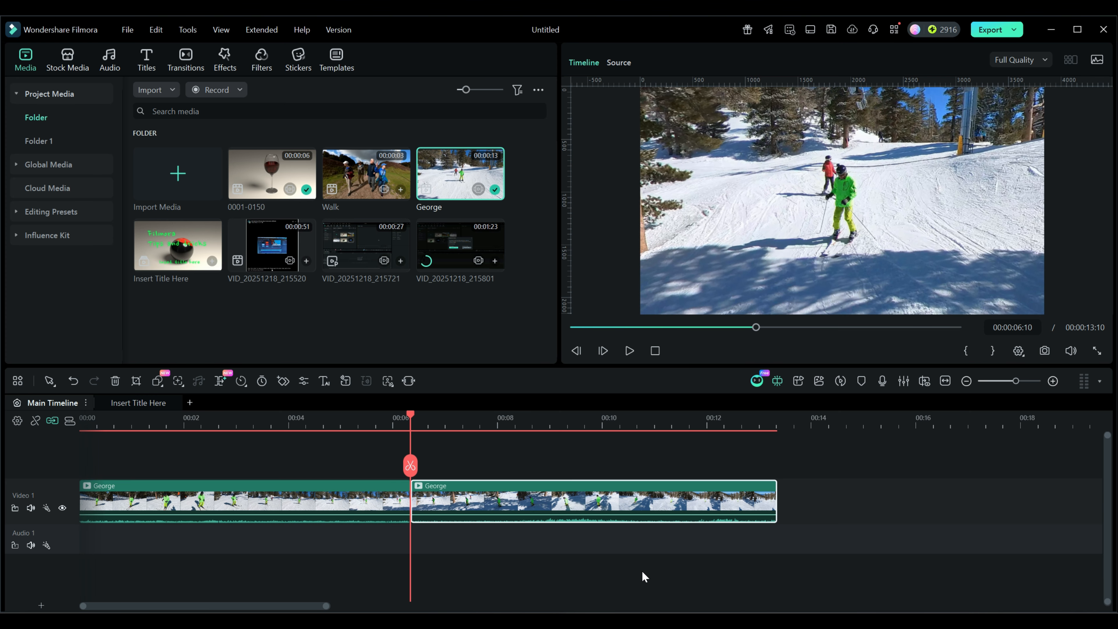
key("Delete")
left_click_drag(410, 416, 71, 415)
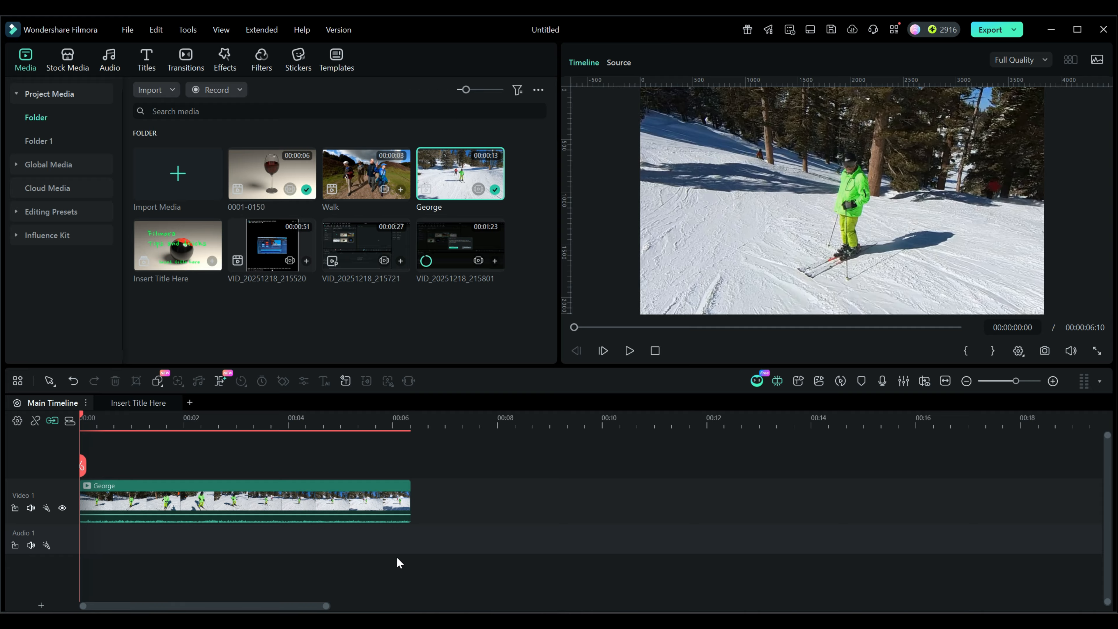
Step: Open the George clip's AI Matting settings, enable Smart Cutout and start the Smart Cutout editor
double_click(306, 506)
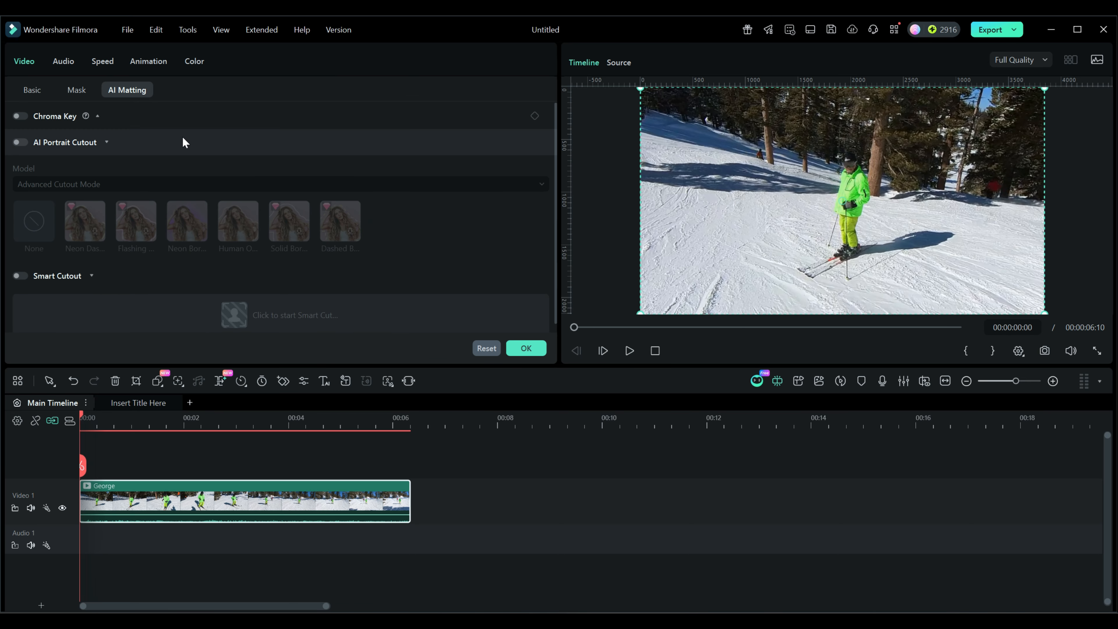
left_click(106, 141)
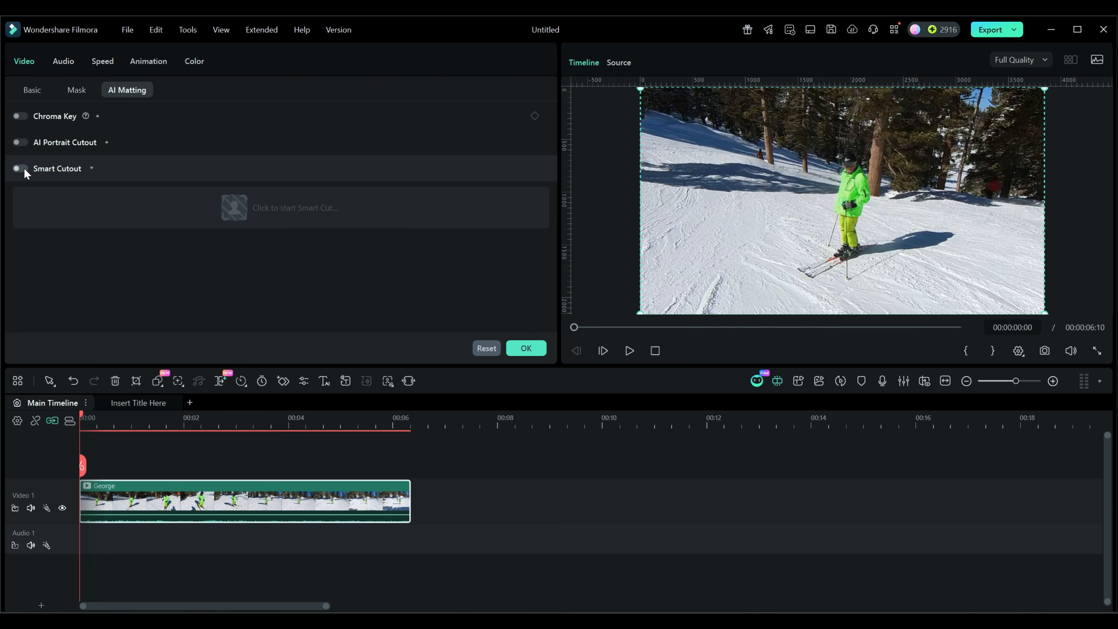
left_click(22, 169)
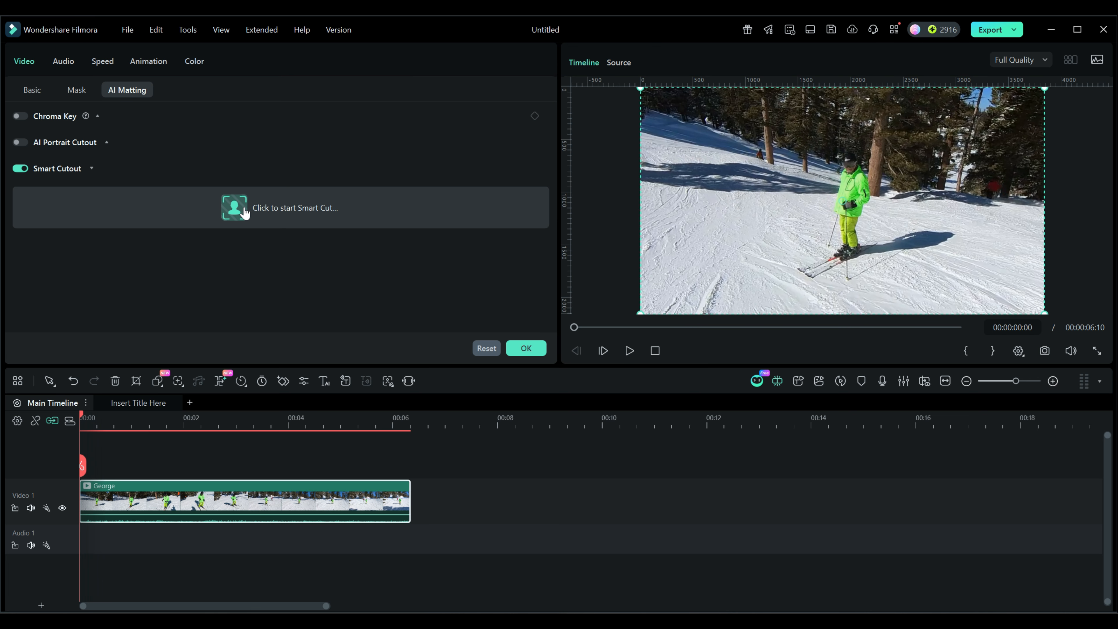
left_click(233, 212)
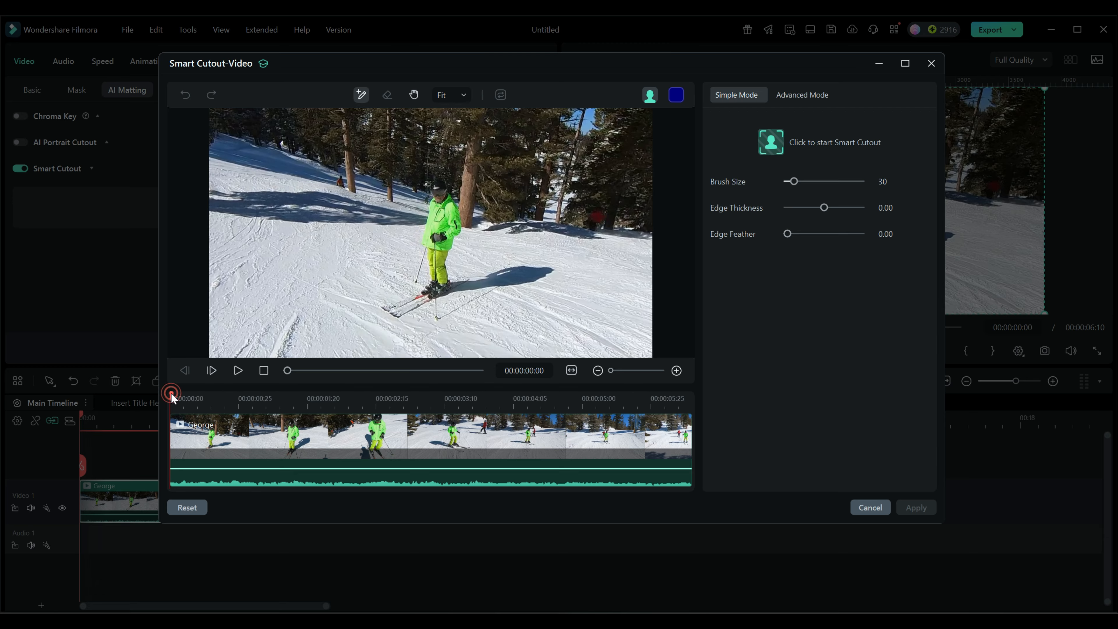
Step: Go to 00:00:02:24 in the cutout editor and zoom and pan the preview to examine the skier in green
left_click_drag(172, 396, 400, 401)
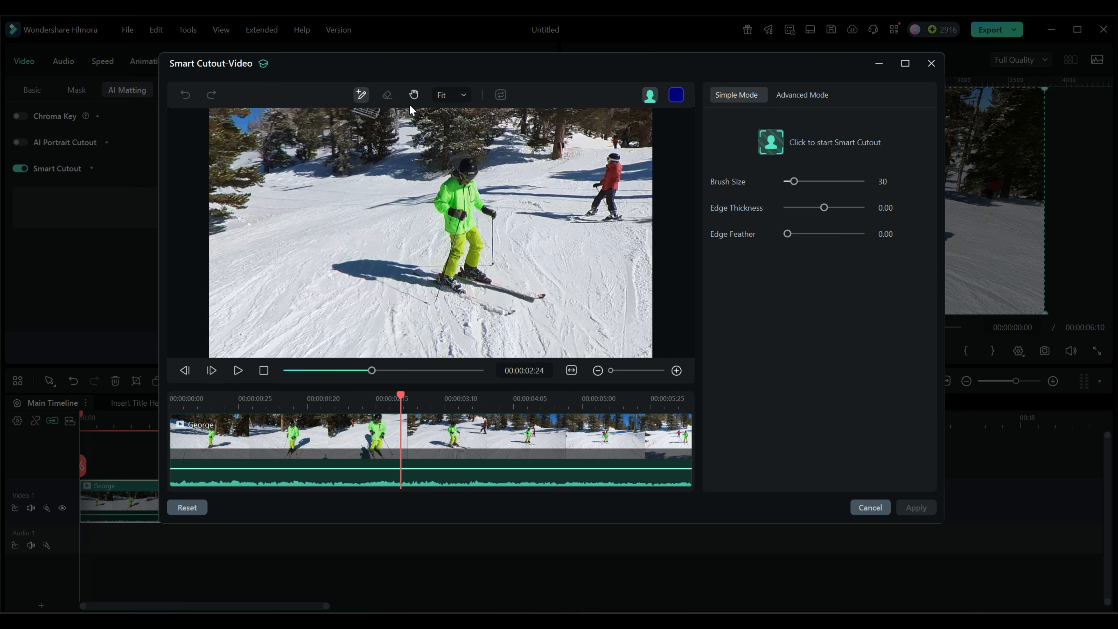
left_click(414, 94)
left_click(466, 96)
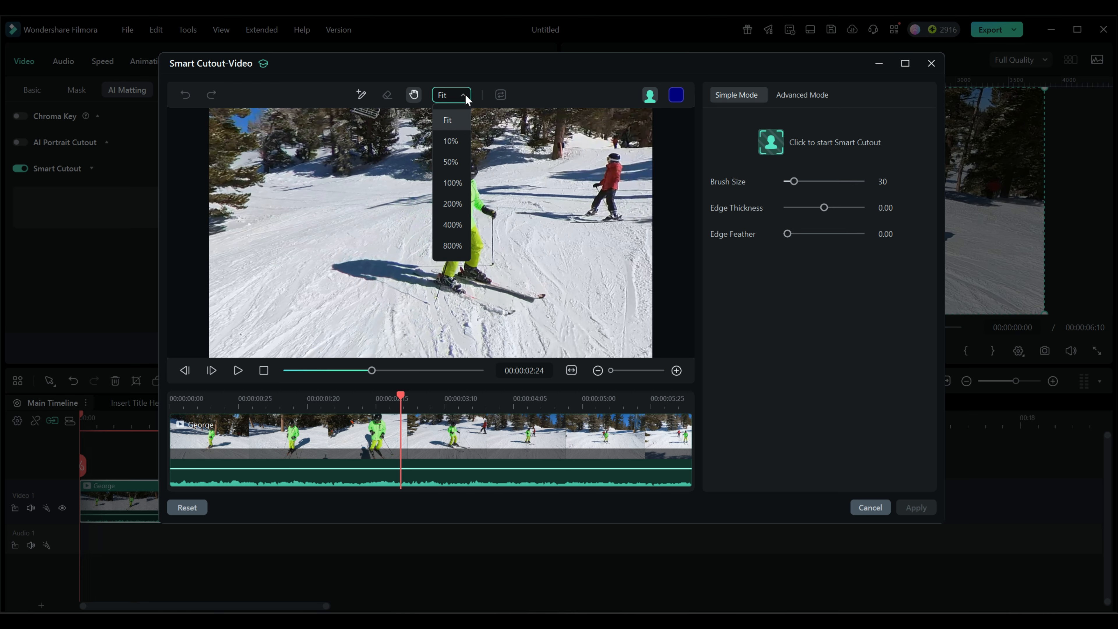
left_click(453, 183)
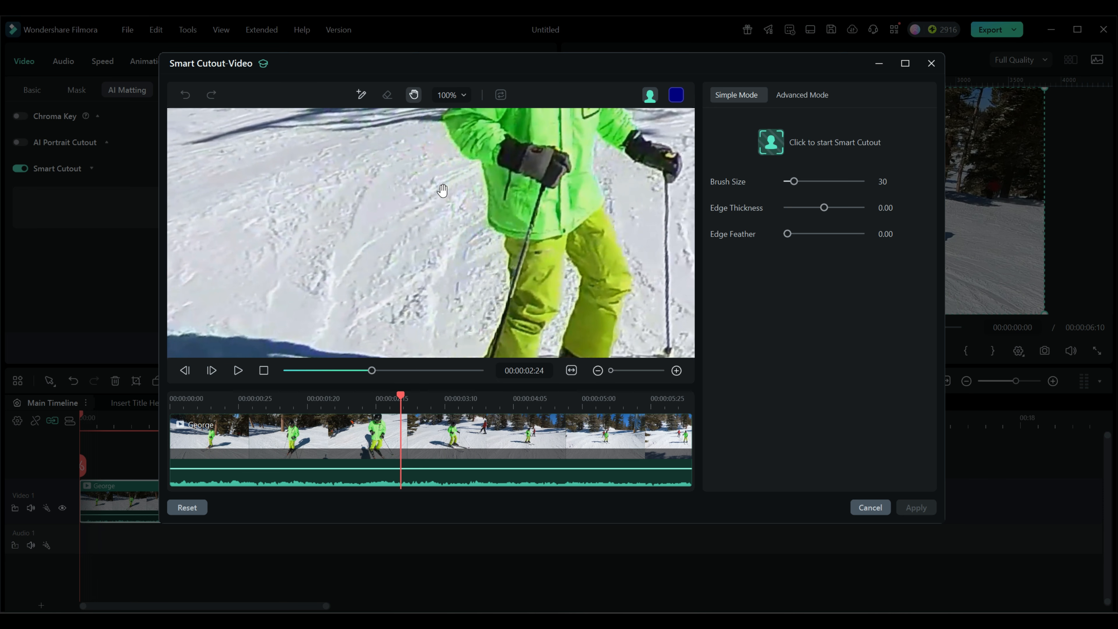
left_click_drag(461, 203, 363, 352)
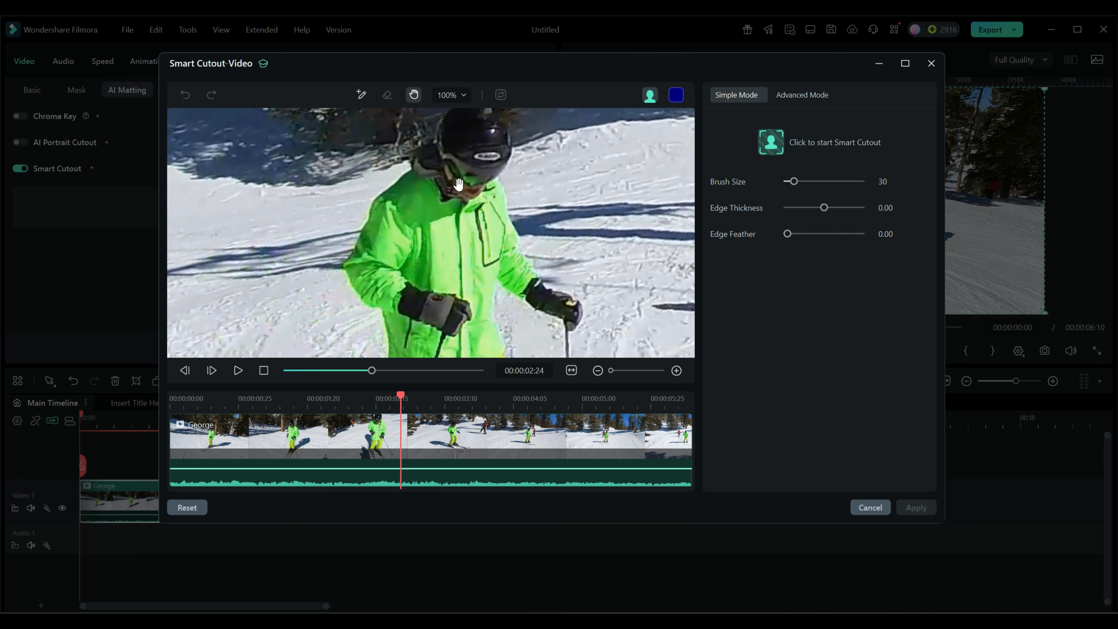
left_click(463, 96)
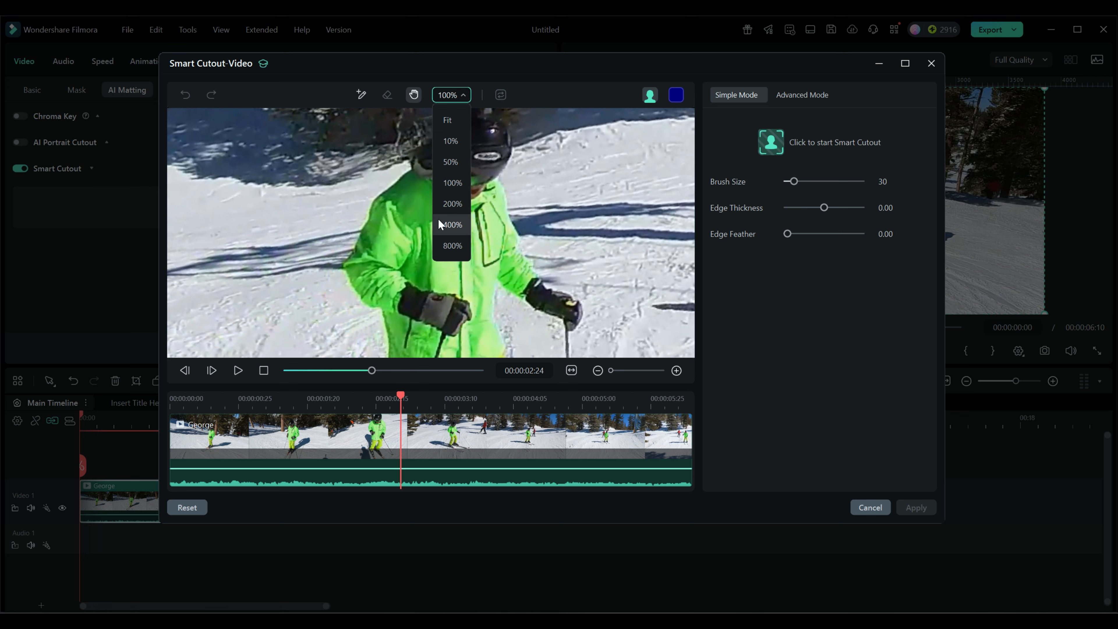
left_click(307, 204)
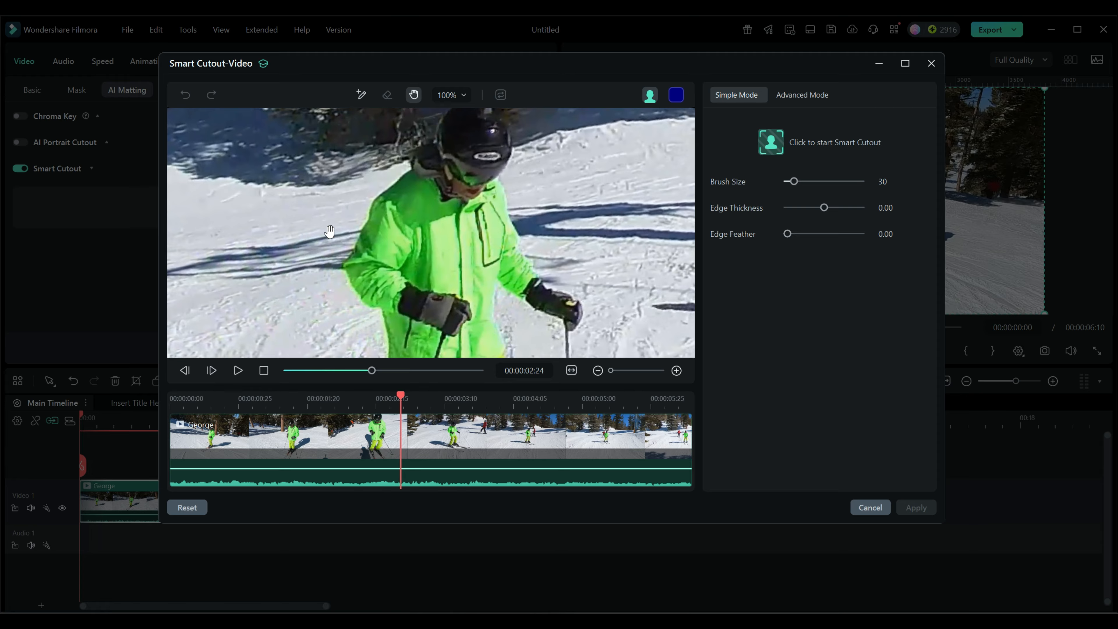
scroll(326, 218, "down", 1)
scroll(326, 217, "down", 4)
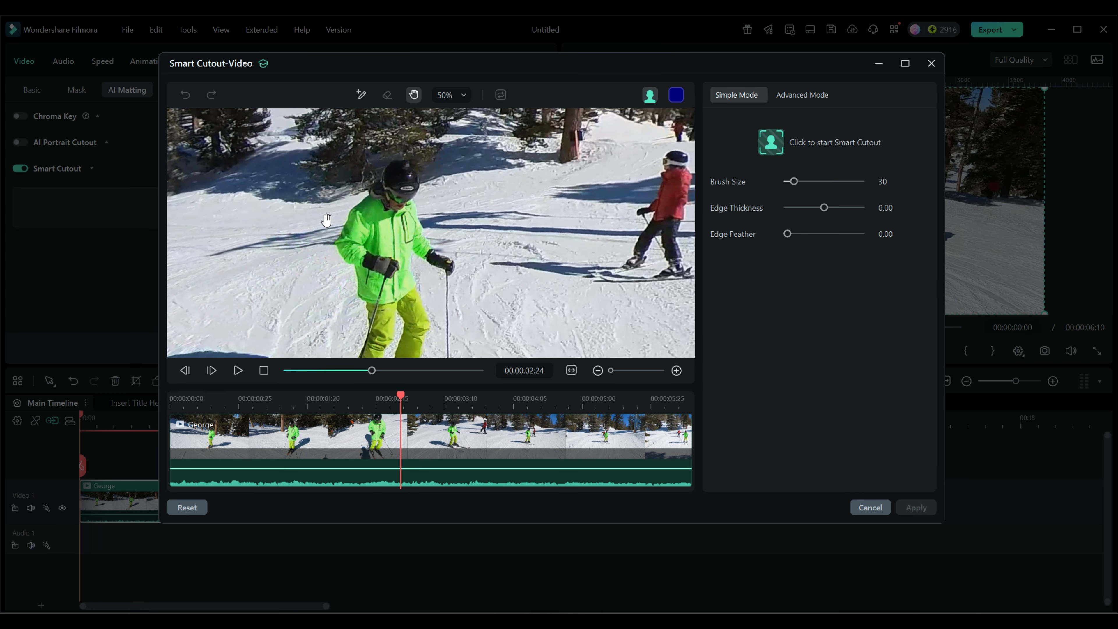
left_click_drag(325, 229, 343, 180)
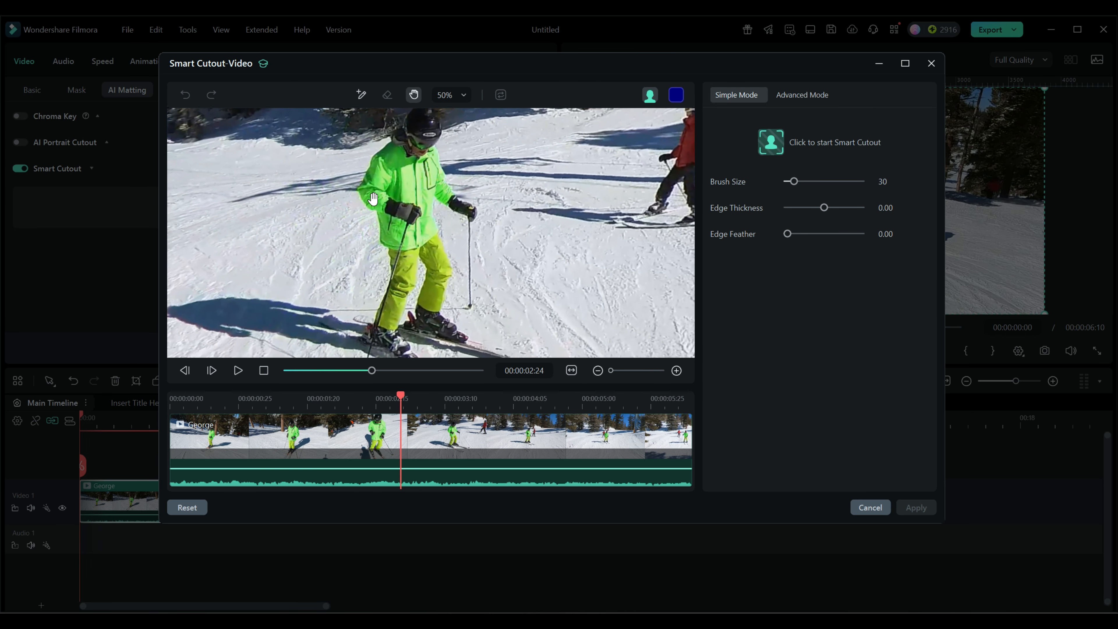
scroll(373, 200, "down", 1)
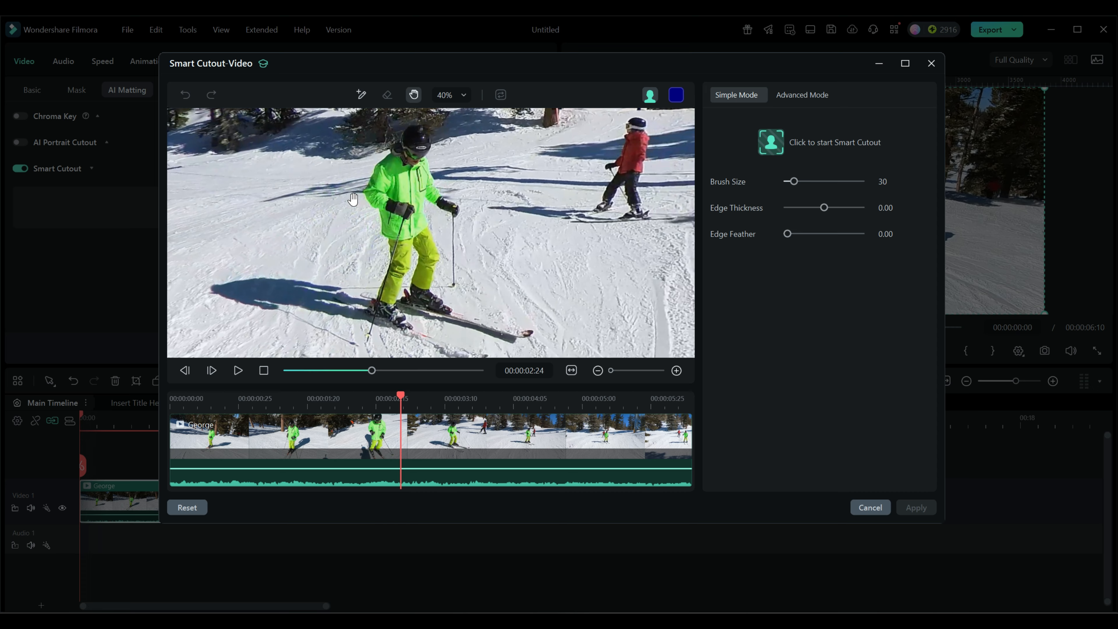
mouse_move(343, 197)
left_mouse_down()
mouse_move(365, 220)
mouse_move(363, 207)
left_mouse_up()
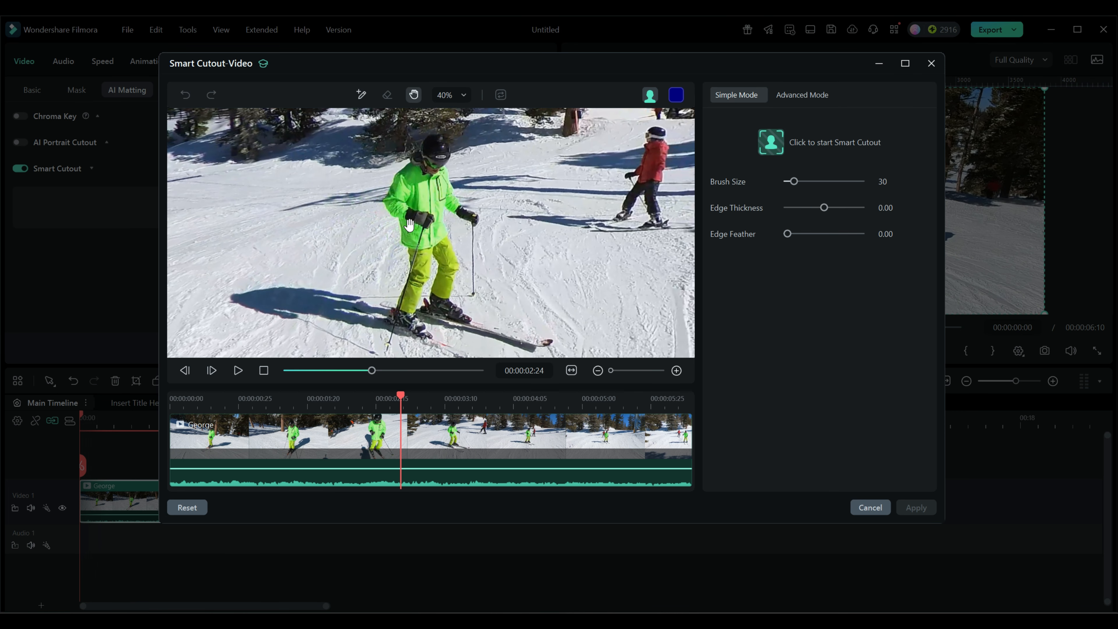
scroll(412, 222, "up", 1)
scroll(409, 225, "down", 1)
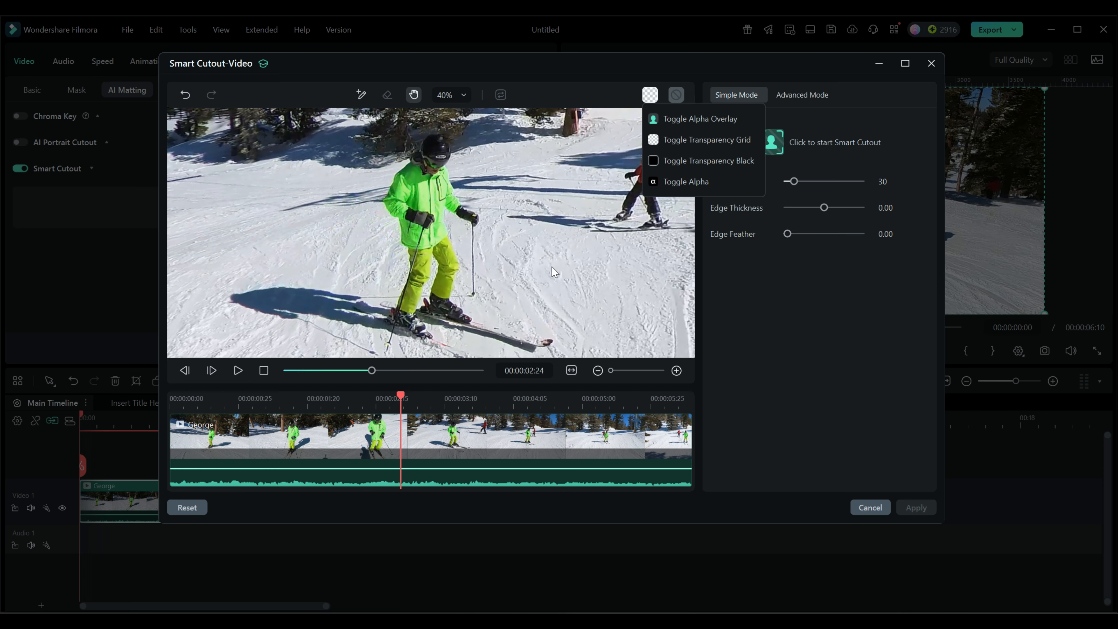
Step: Select the Smart Brush at size 28 and paint over the skier in green to cut him out
left_click(361, 96)
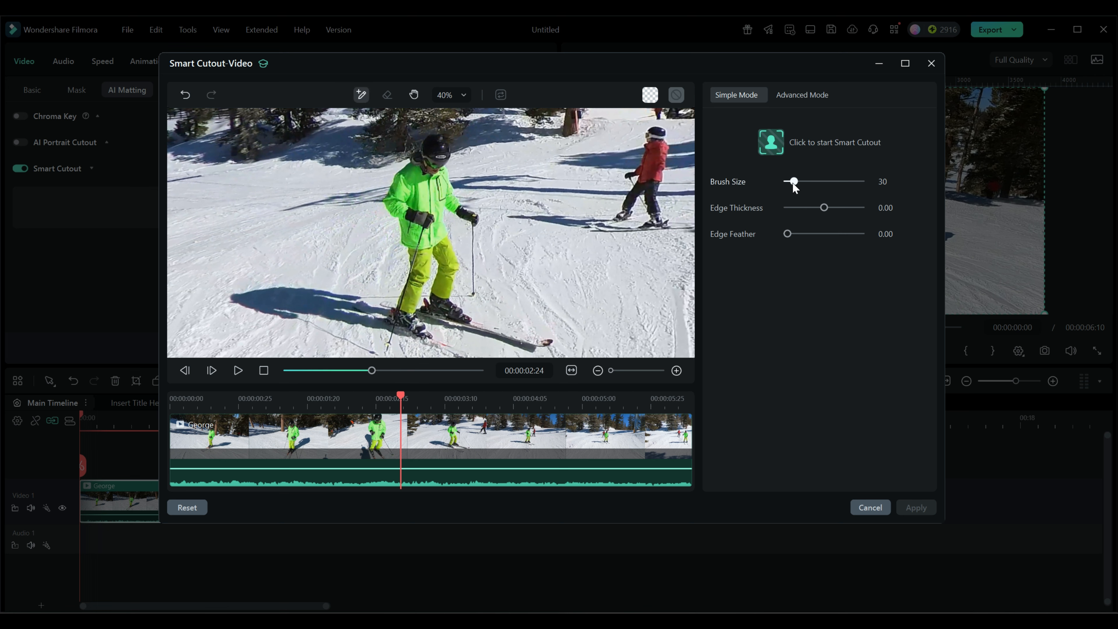
left_click_drag(794, 181, 794, 181)
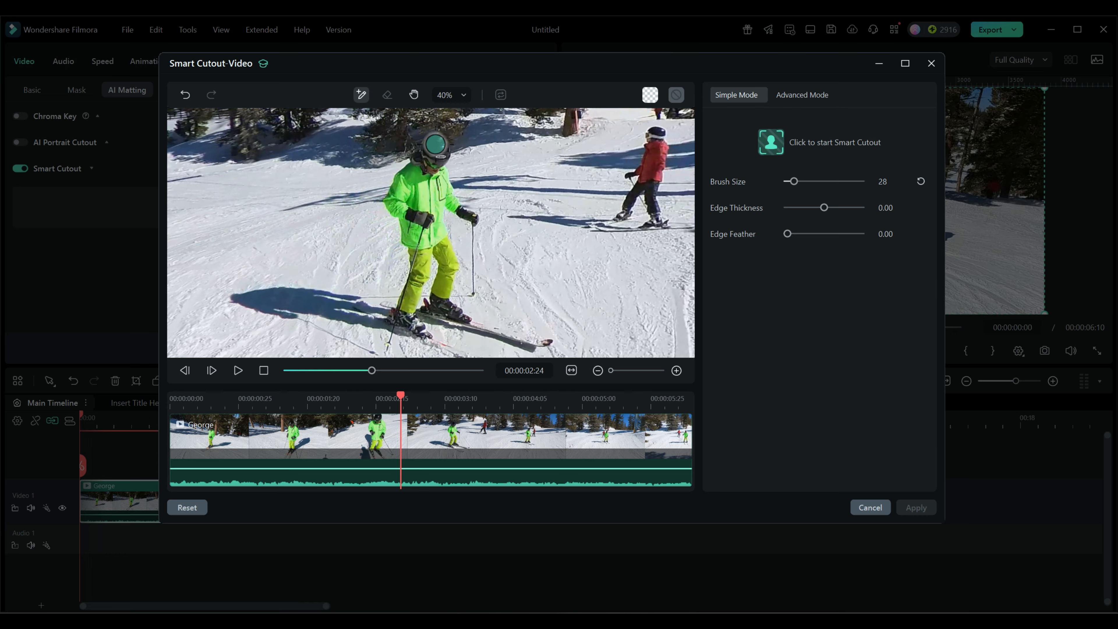
mouse_move(435, 143)
left_mouse_down()
mouse_move(398, 200)
mouse_move(412, 212)
mouse_move(416, 255)
mouse_move(401, 315)
mouse_move(429, 335)
mouse_move(417, 313)
mouse_move(444, 312)
left_mouse_up()
mouse_move(506, 330)
left_mouse_down()
mouse_move(545, 340)
mouse_move(451, 309)
mouse_move(441, 146)
mouse_move(454, 217)
mouse_move(473, 218)
mouse_move(473, 293)
left_mouse_up()
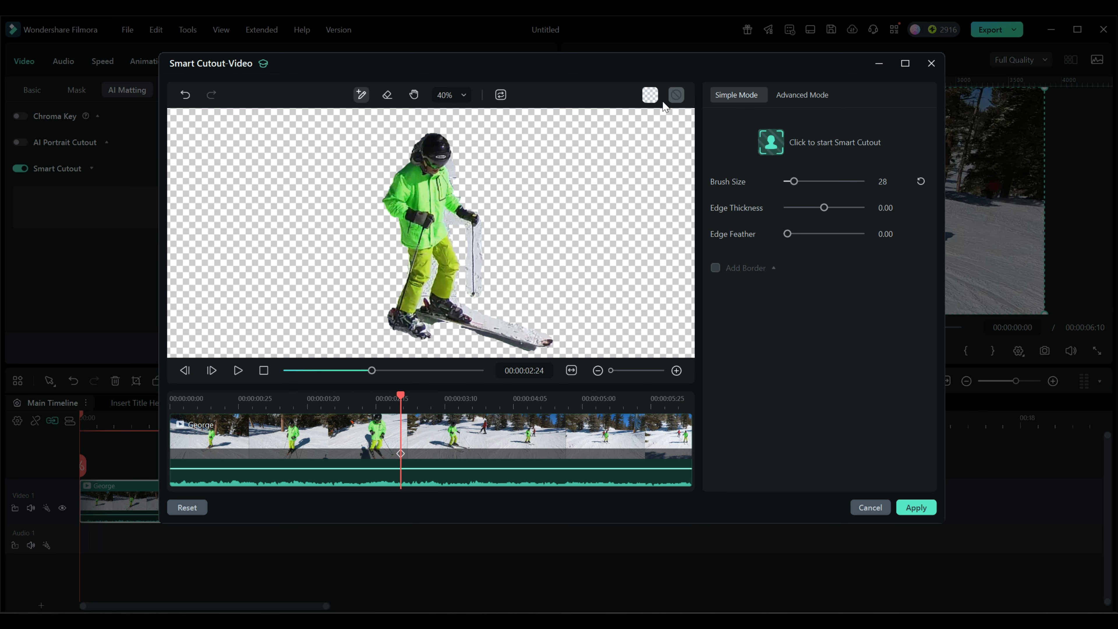
Step: Show the cutout on a black background and erase the leftover snow beside the skier's pole
left_click(652, 96)
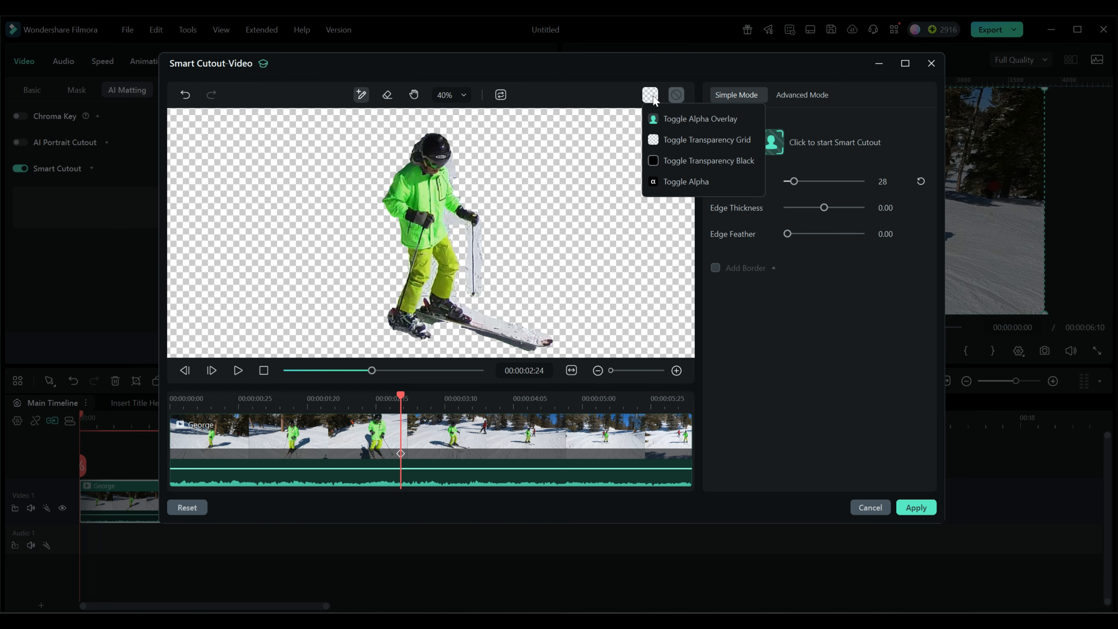
left_click(654, 162)
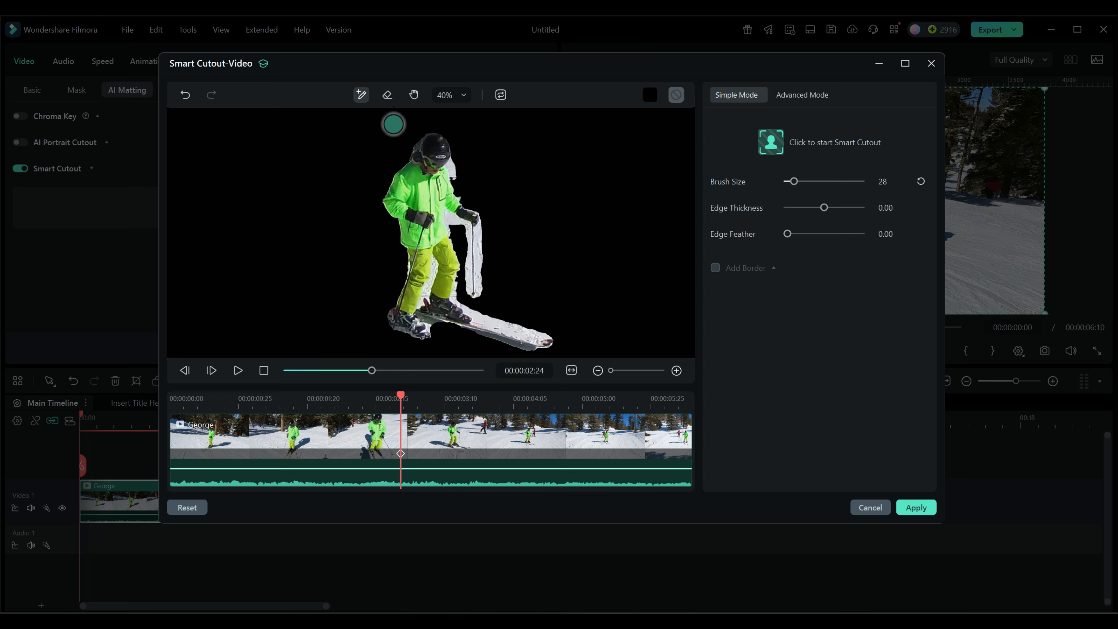
left_click(388, 96)
scroll(512, 287, "up", 5)
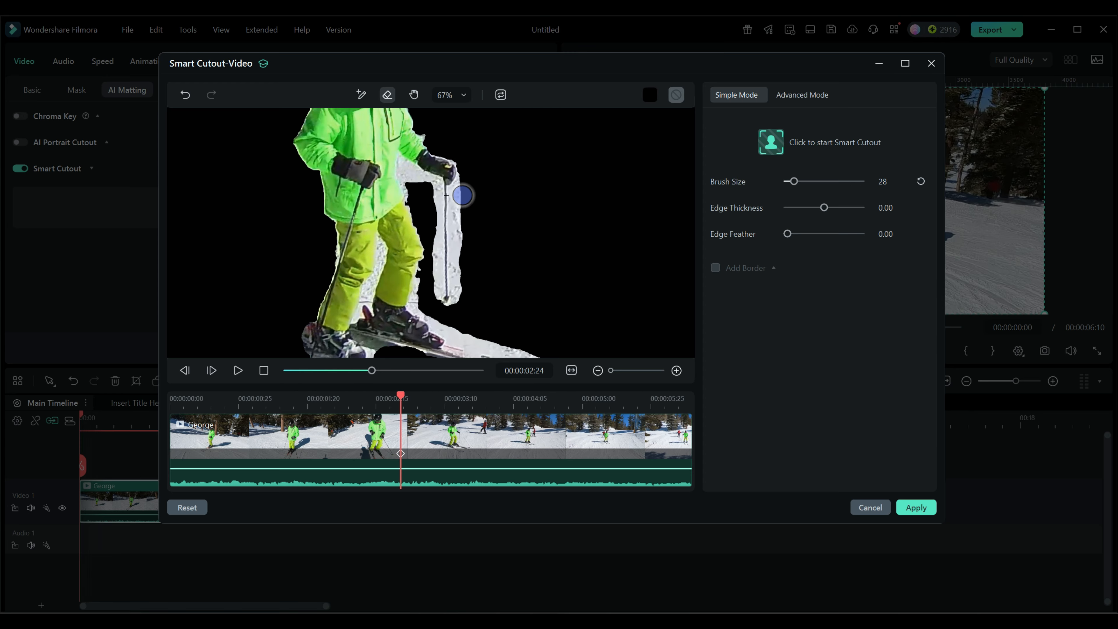
left_click_drag(464, 191, 456, 298)
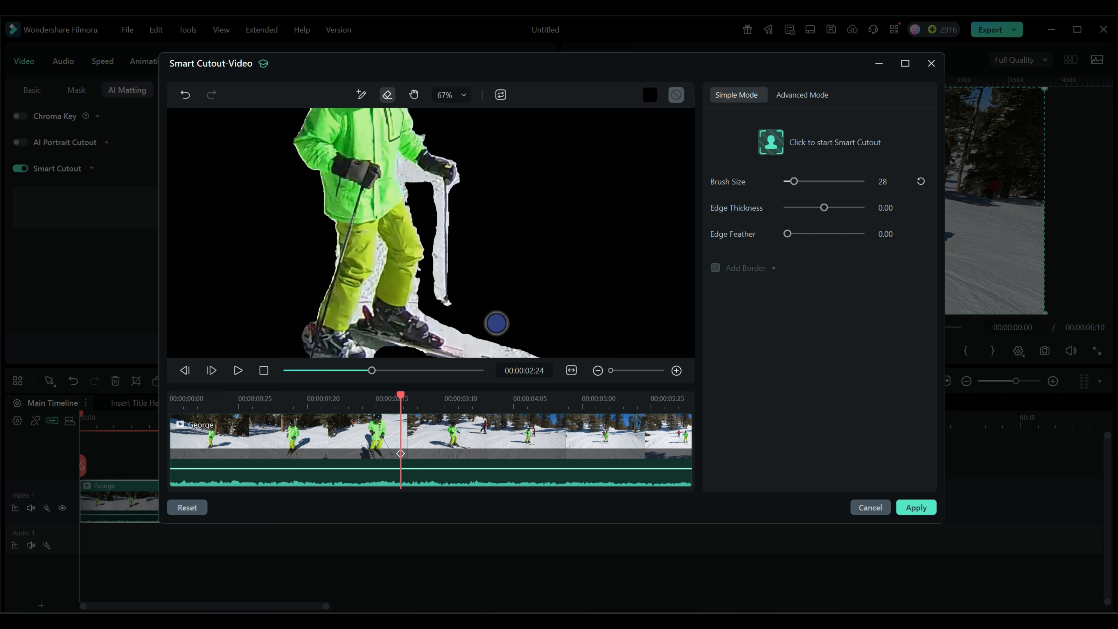
mouse_move(421, 191)
left_mouse_down()
mouse_move(412, 179)
mouse_move(432, 201)
mouse_move(433, 230)
left_mouse_up()
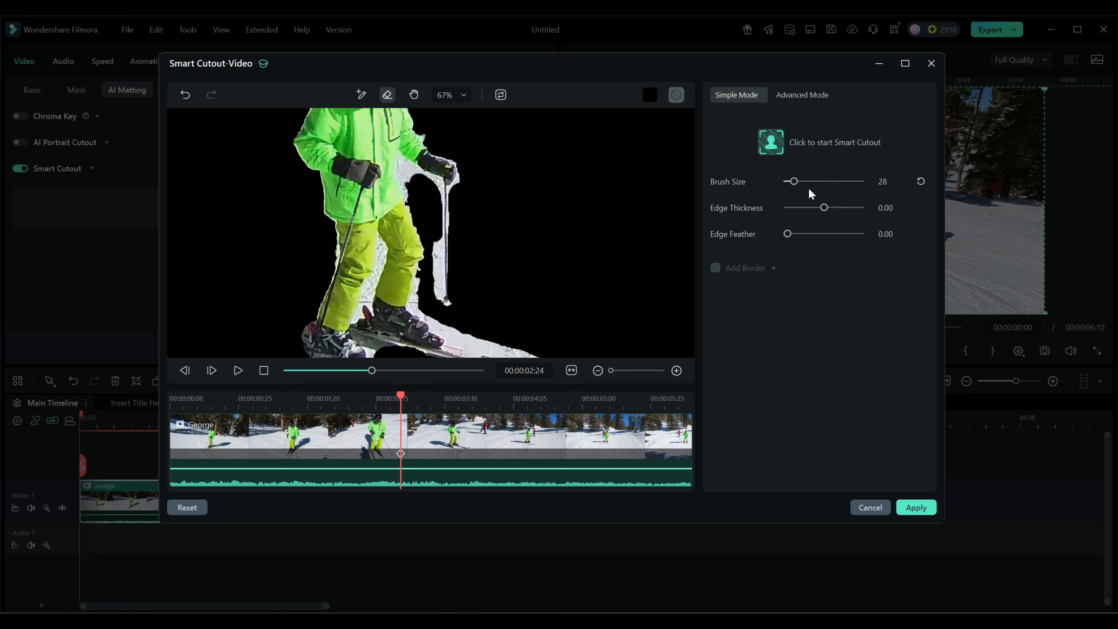
Step: Reduce the eraser size to 12 and erase the remaining snow along the ski pole
left_click(792, 181)
left_click_drag(791, 182, 790, 181)
mouse_move(434, 240)
left_mouse_down()
mouse_move(437, 295)
mouse_move(433, 243)
mouse_move(438, 269)
left_mouse_up()
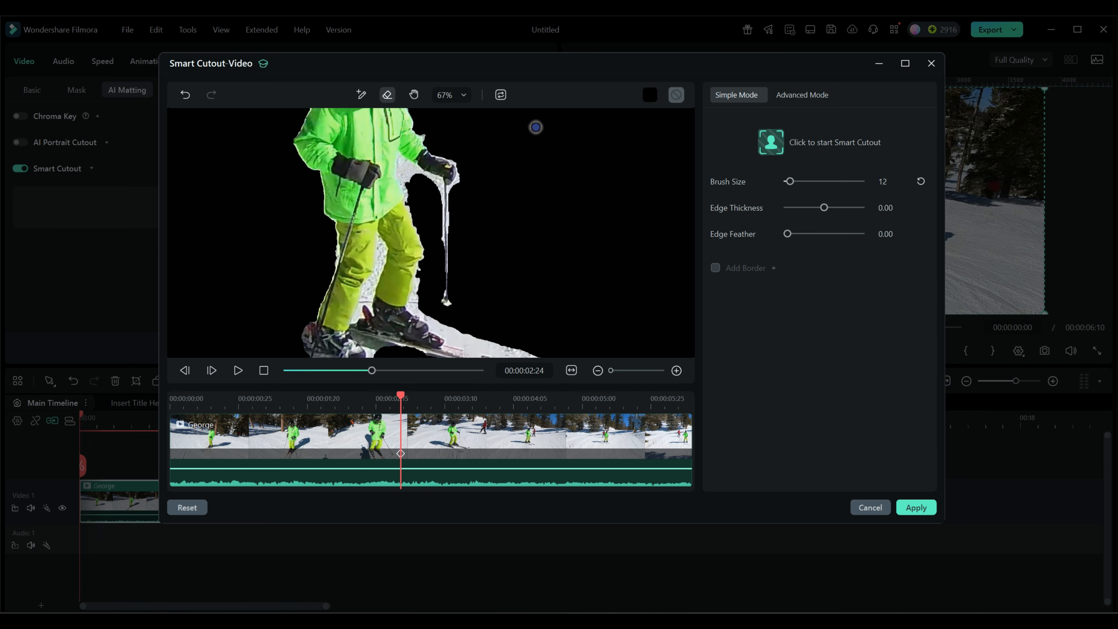
Step: Fit the cutout preview to the window and switch the view to the alpha overlay
left_click(465, 96)
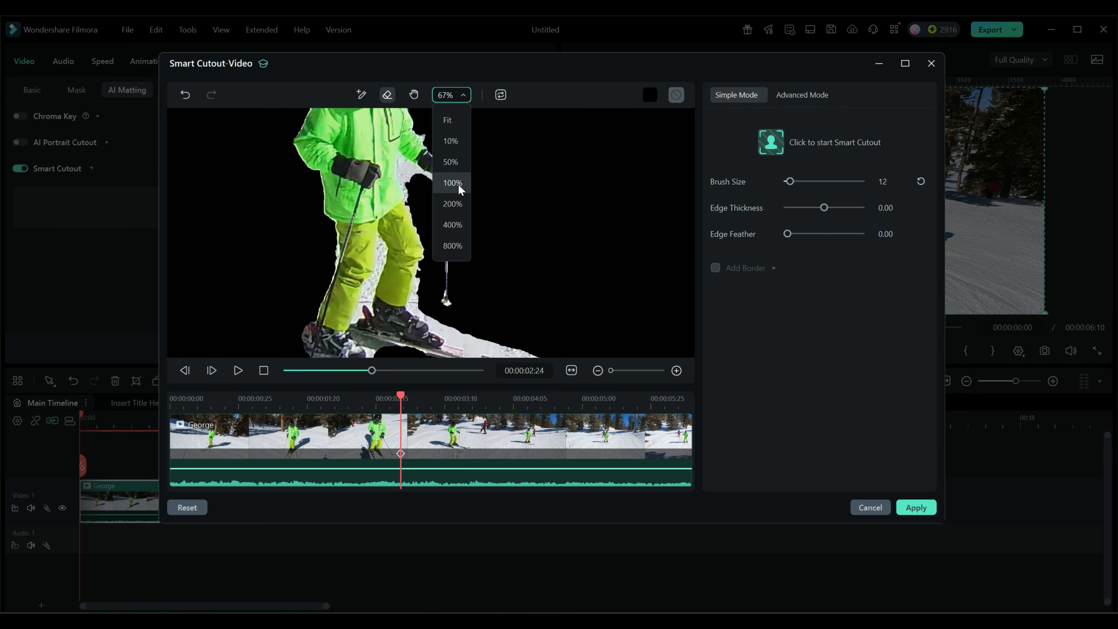
left_click(450, 122)
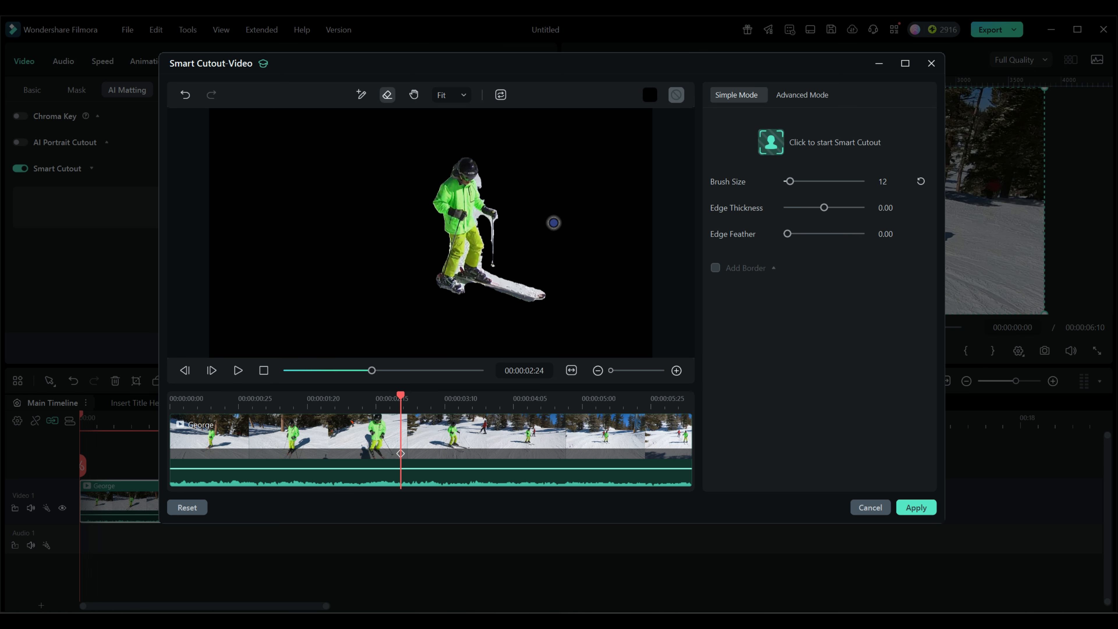
left_click(652, 96)
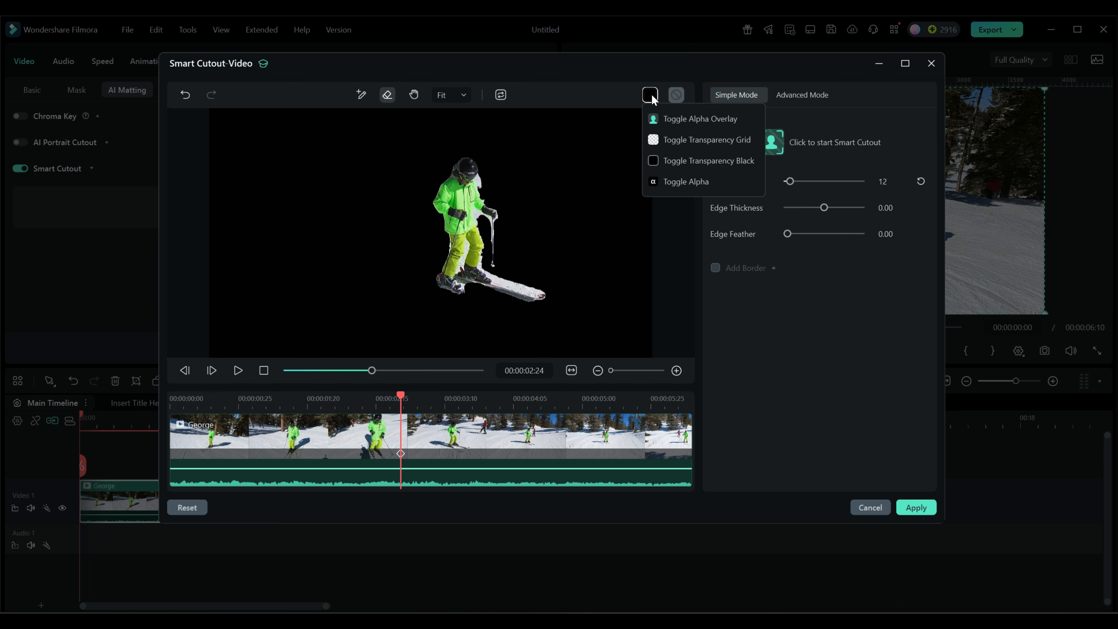
left_click(686, 119)
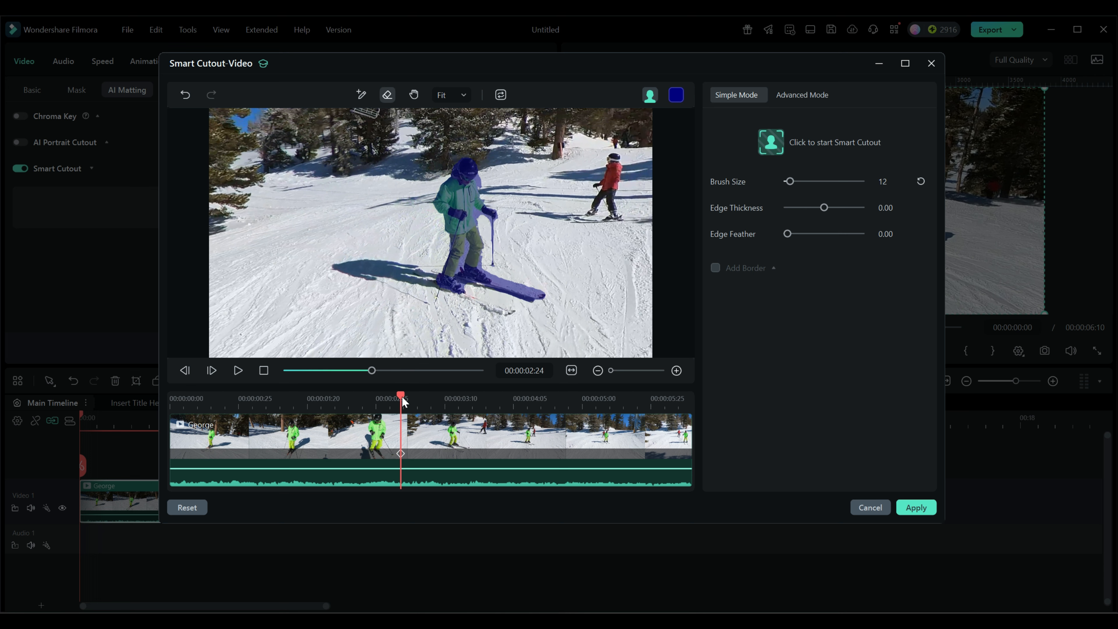
Step: Switch to the transparency grid and compare the cutout around the 00:00:02:24 keyframe
left_click_drag(402, 395, 406, 395)
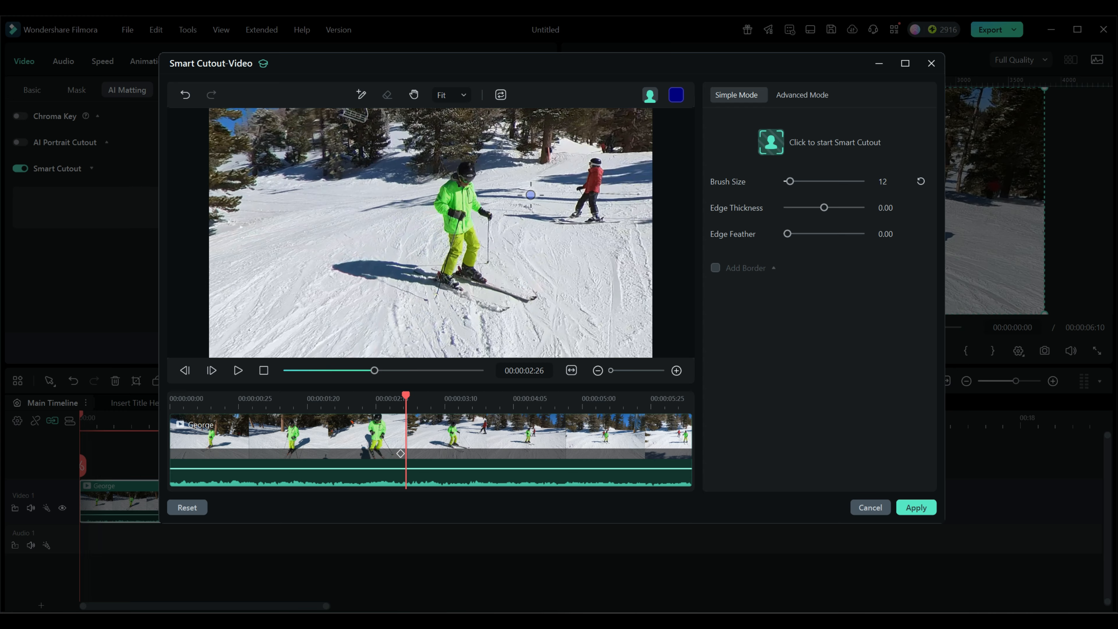
left_click(651, 95)
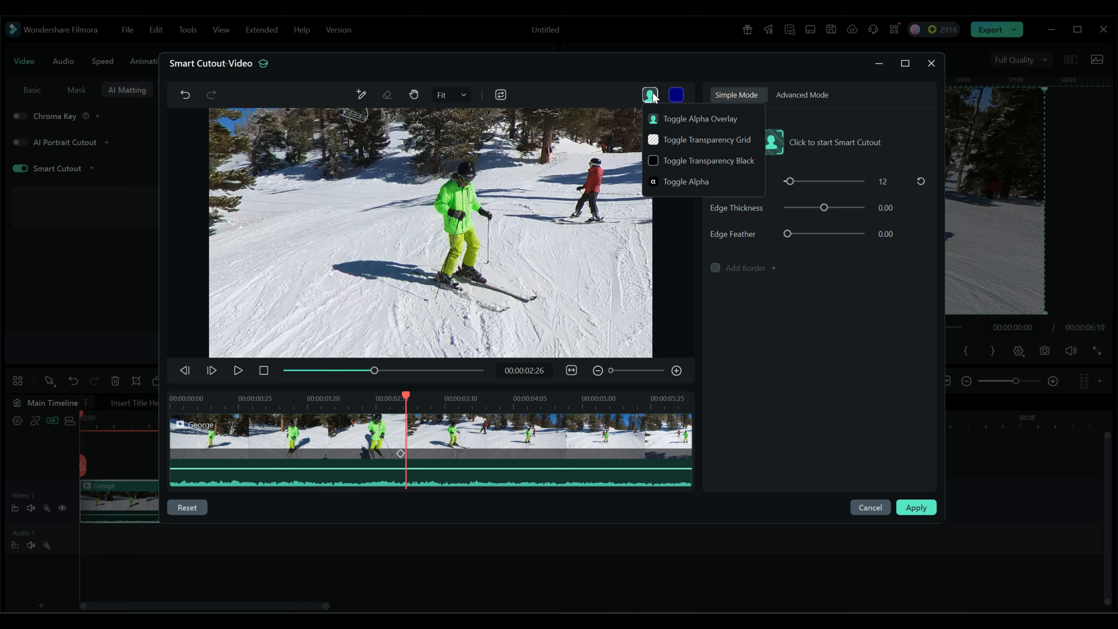
left_click(654, 137)
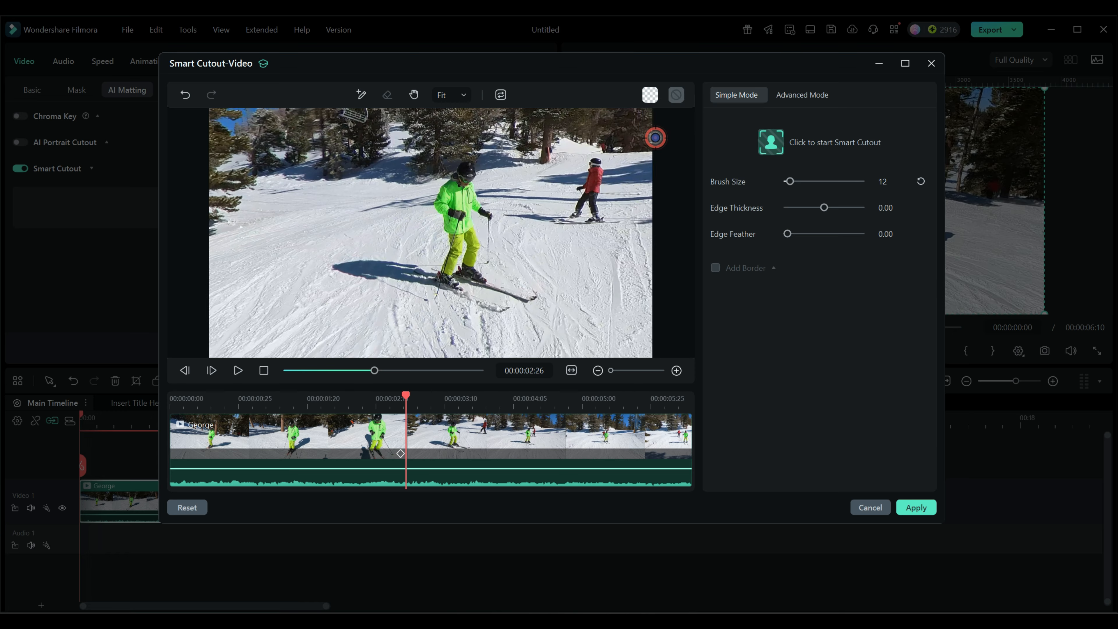
left_click(401, 456)
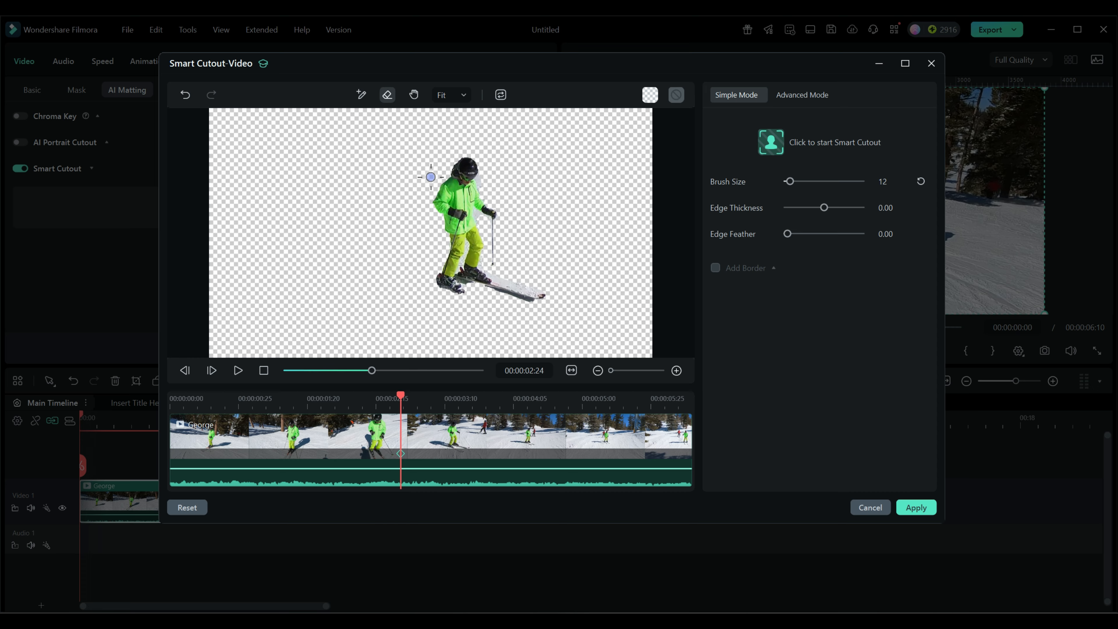
left_click_drag(402, 397, 400, 396)
left_click_drag(401, 395, 406, 395)
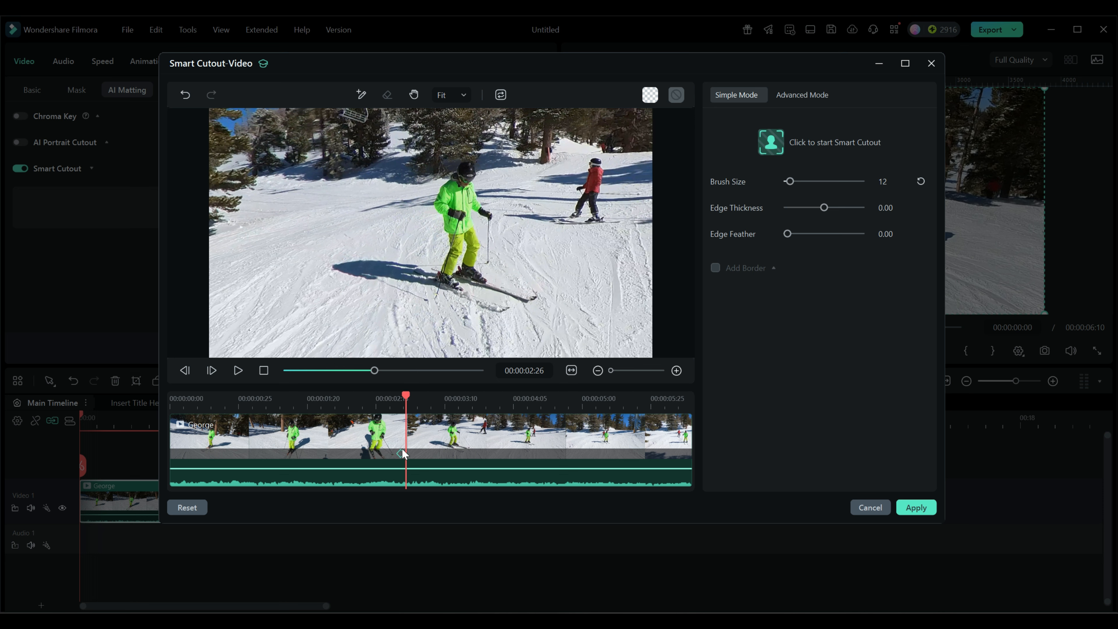
left_click(401, 454)
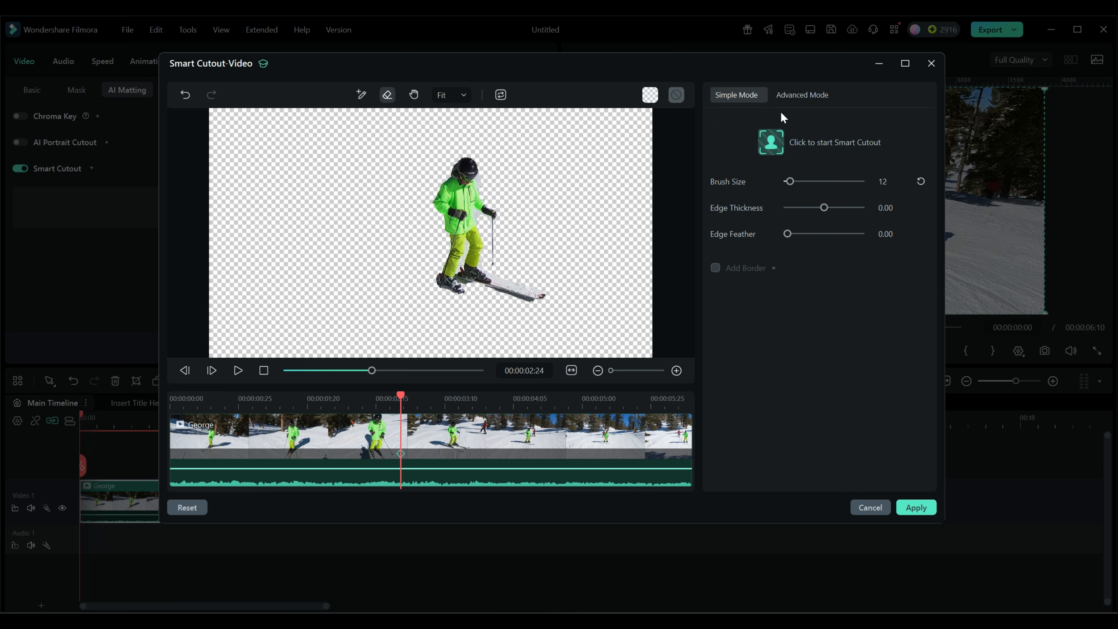
Step: Switch to Advanced Mode and track the cutout across the whole clip
left_click(800, 96)
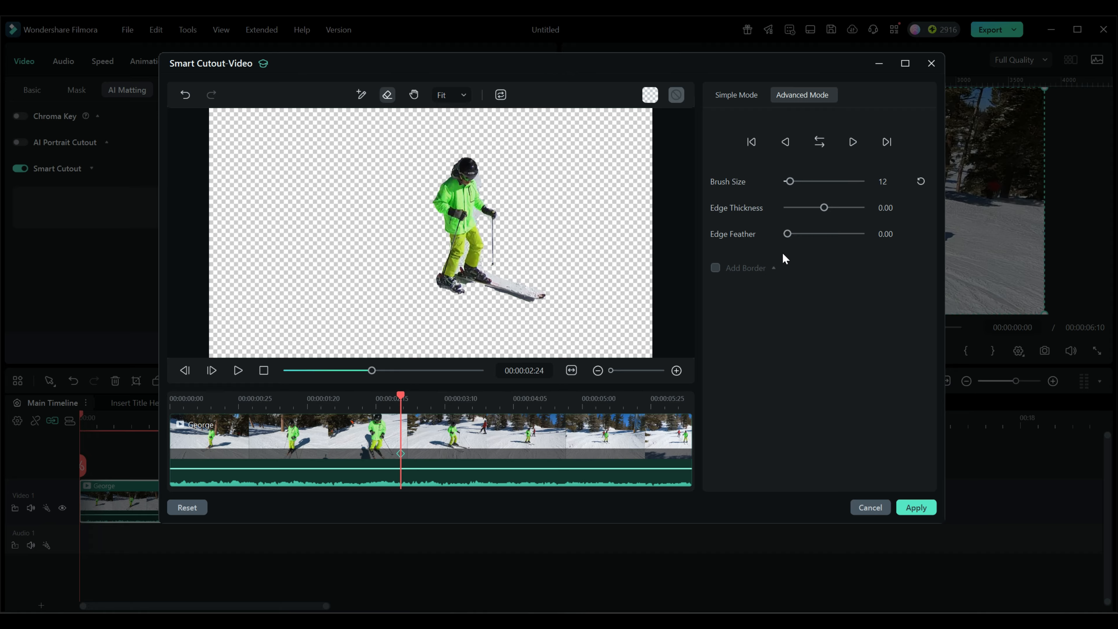
left_click(820, 141)
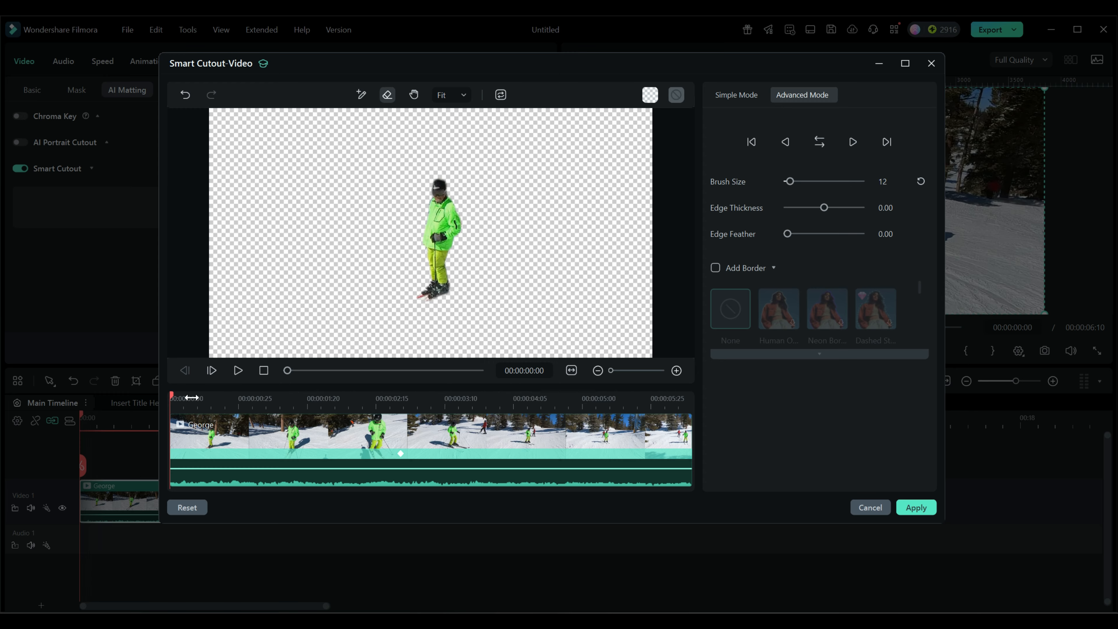
Step: Move to 00:00:03:06 and inspect the tracked cutout on a black background
mouse_move(173, 396)
left_mouse_down()
mouse_move(591, 412)
mouse_move(302, 403)
mouse_move(433, 406)
left_mouse_up()
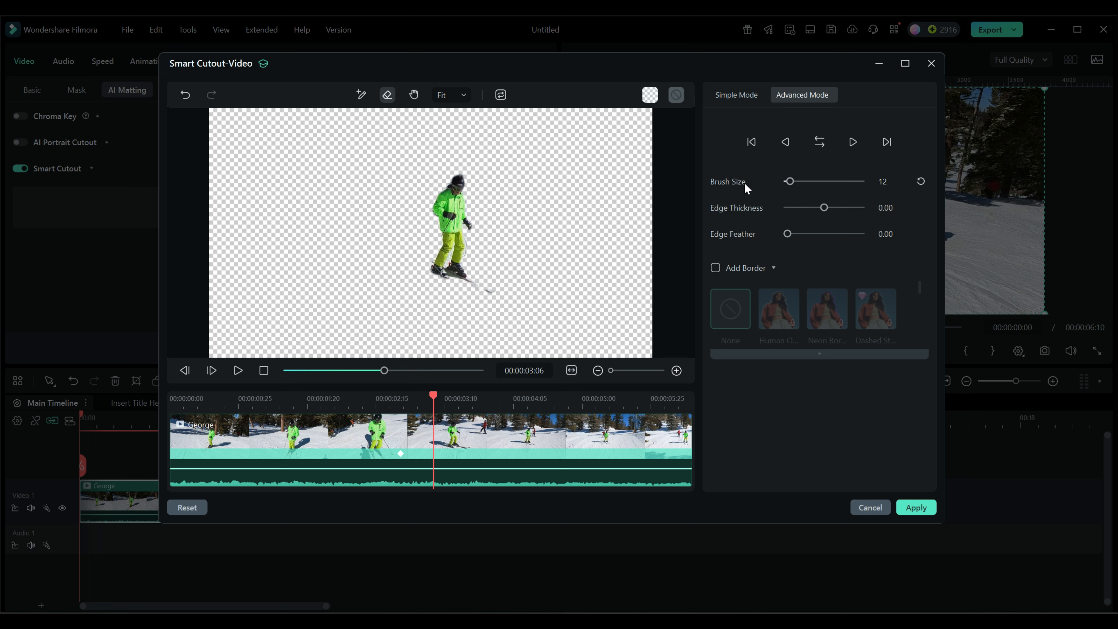
left_click(361, 94)
scroll(506, 293, "up", 1)
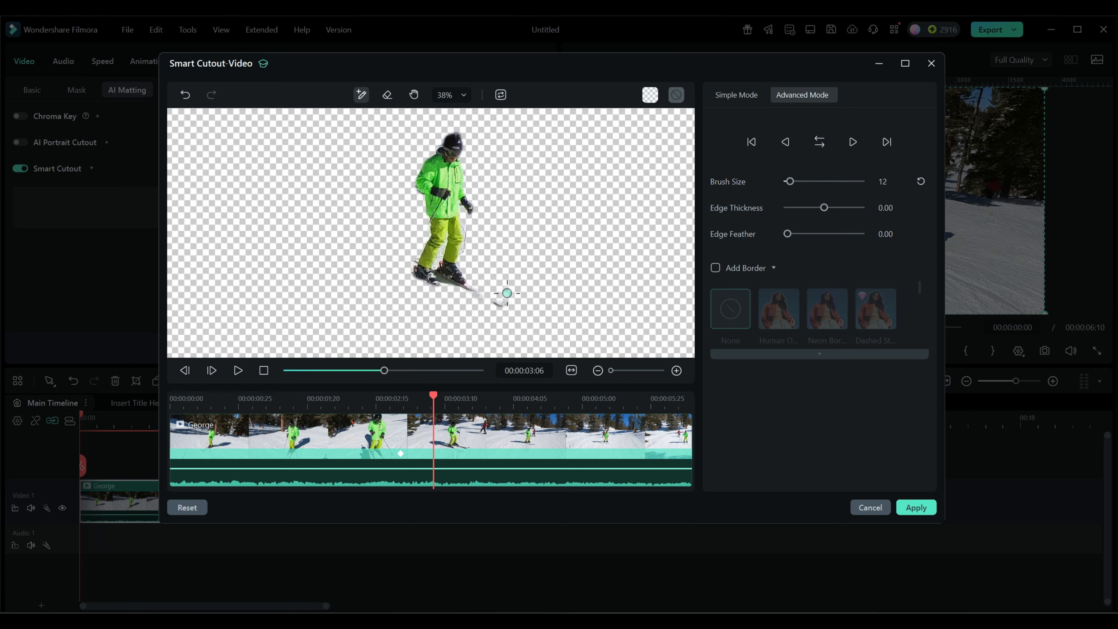
scroll(507, 293, "up", 1)
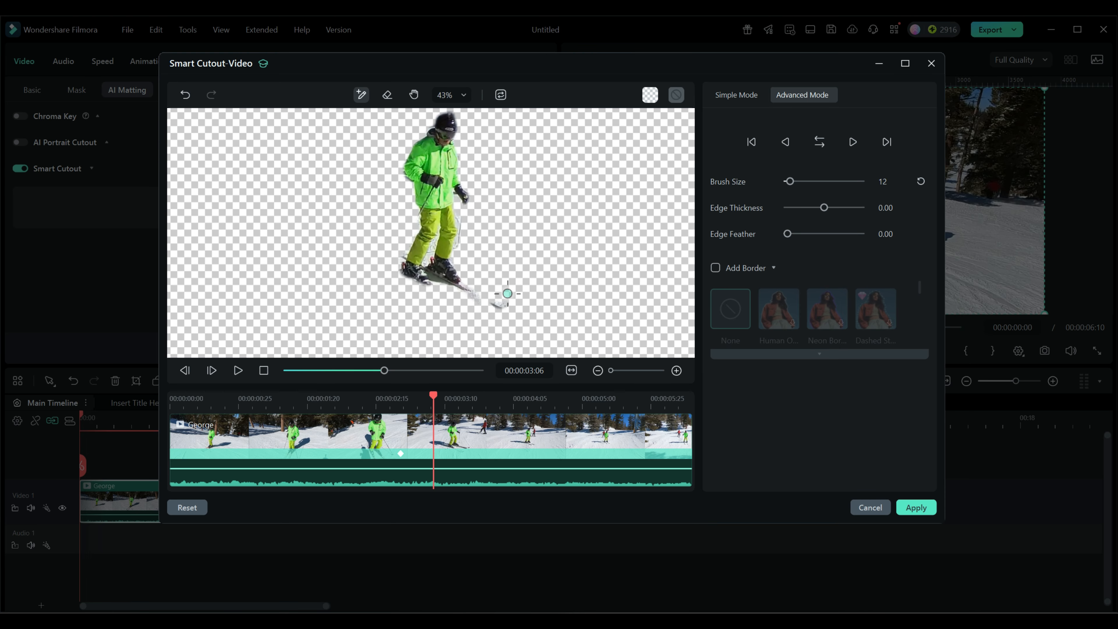
left_click(651, 95)
left_click(656, 160)
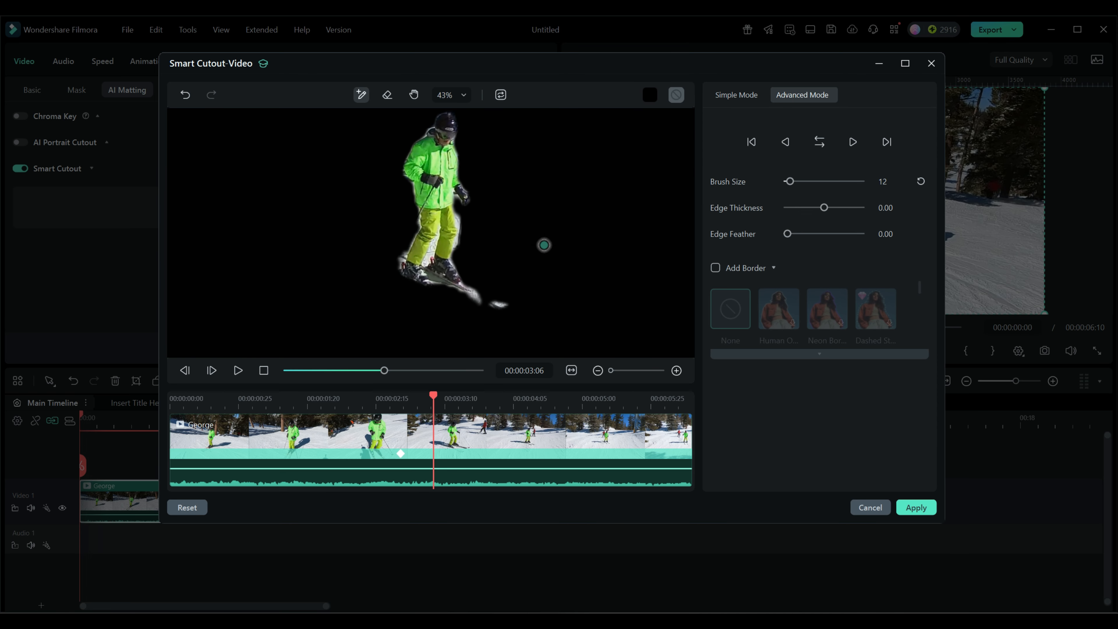
scroll(544, 245, "down", 2)
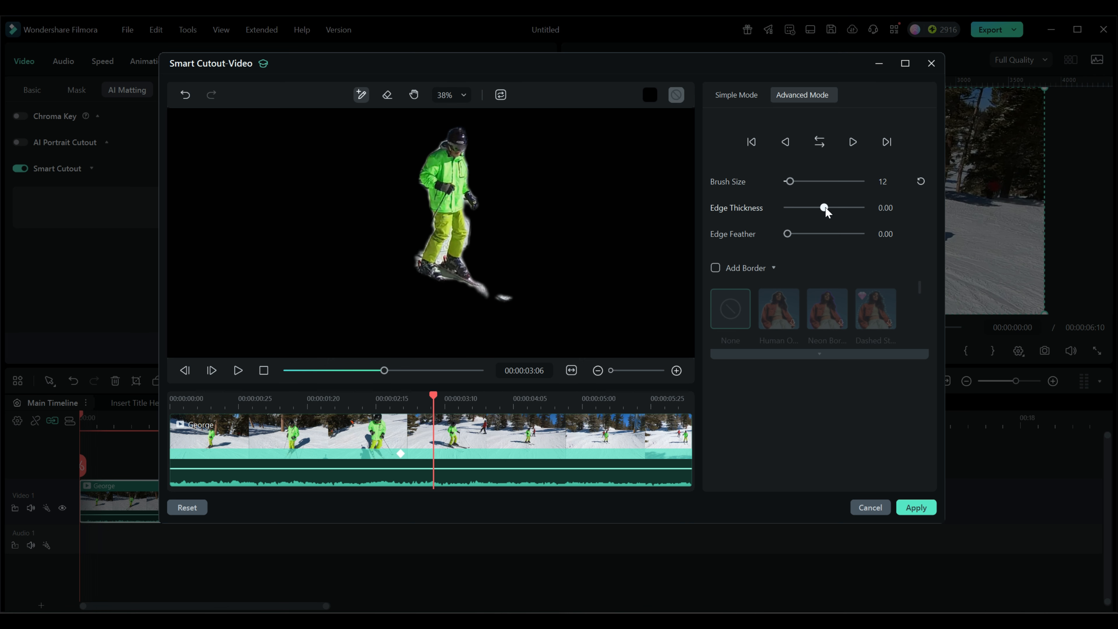
Step: Set the cutout's Edge Thickness to 5.36 and Edge Feather to 4.46
left_click_drag(826, 211, 828, 212)
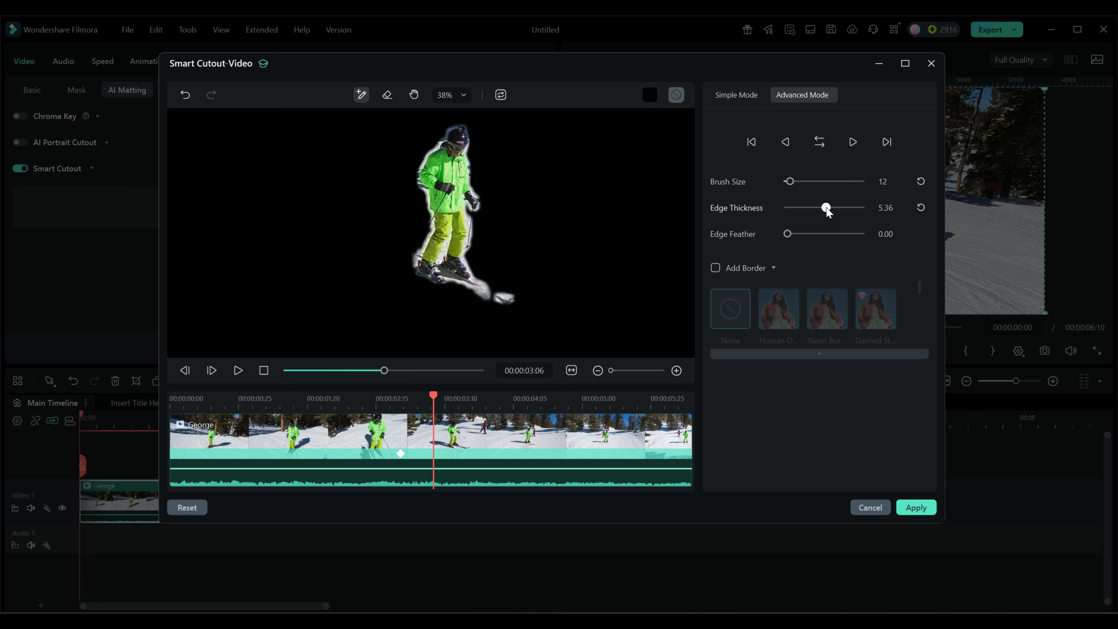
left_click_drag(826, 206, 827, 206)
left_click_drag(788, 233, 816, 236)
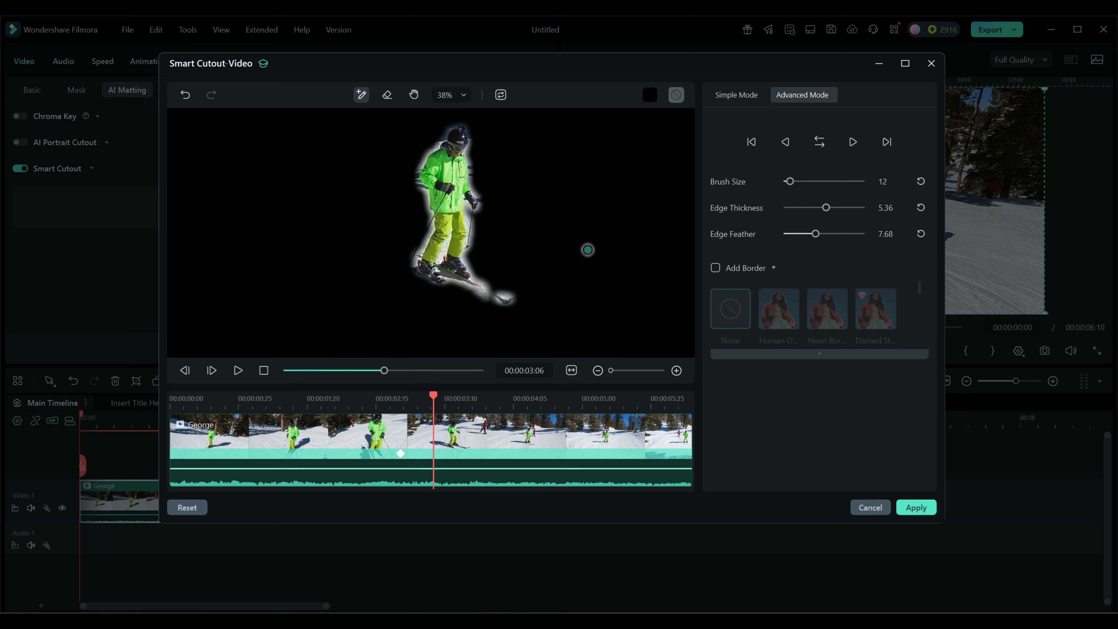
left_click_drag(817, 239, 805, 236)
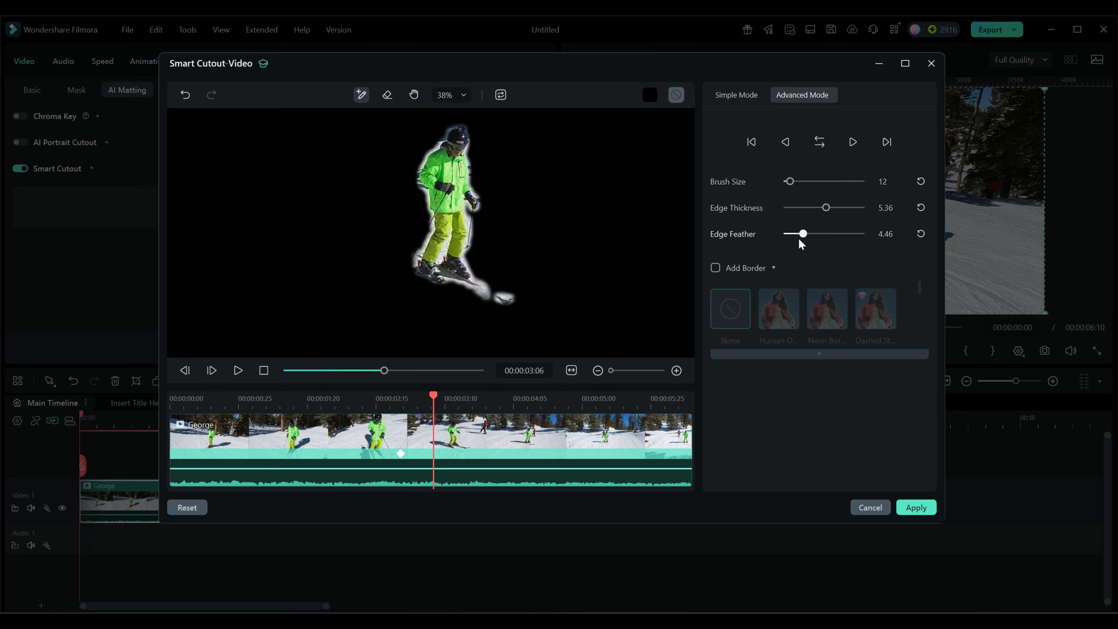
Step: Add a Human Outline border to the cutout and set its size to 2.36
left_click(716, 268)
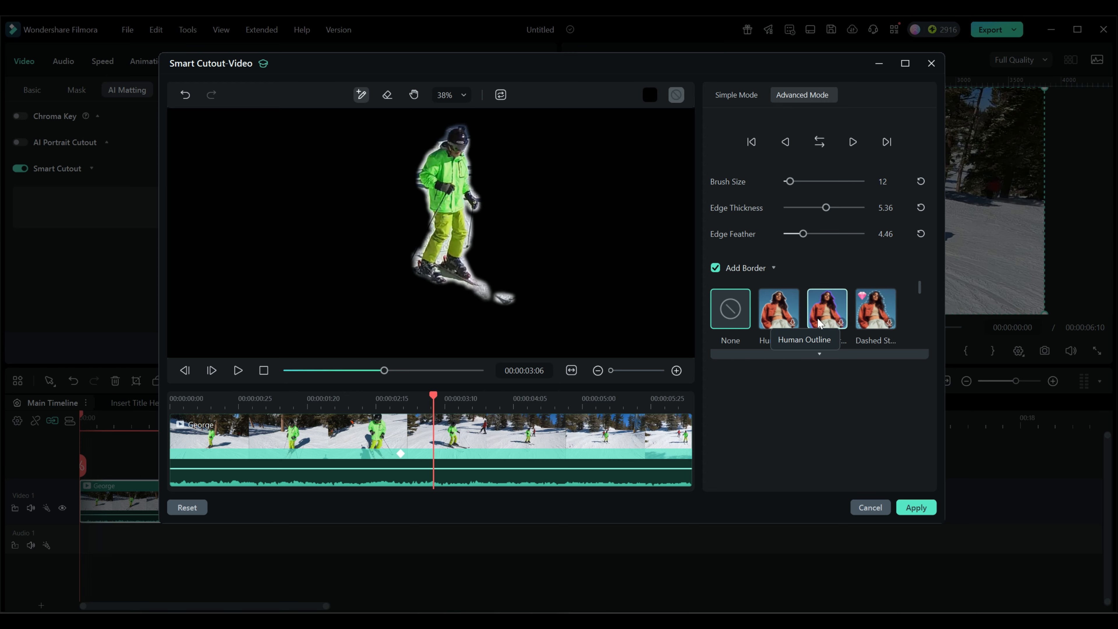
left_click(776, 311)
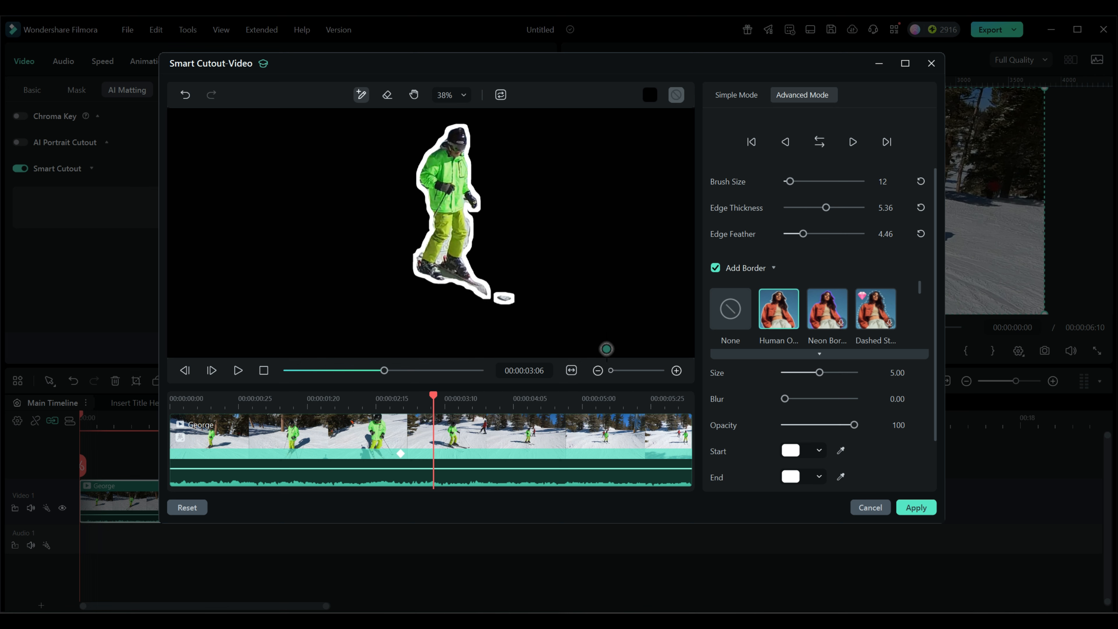
left_click_drag(786, 401, 761, 405)
mouse_move(820, 374)
left_mouse_down()
mouse_move(858, 373)
mouse_move(801, 373)
left_mouse_up()
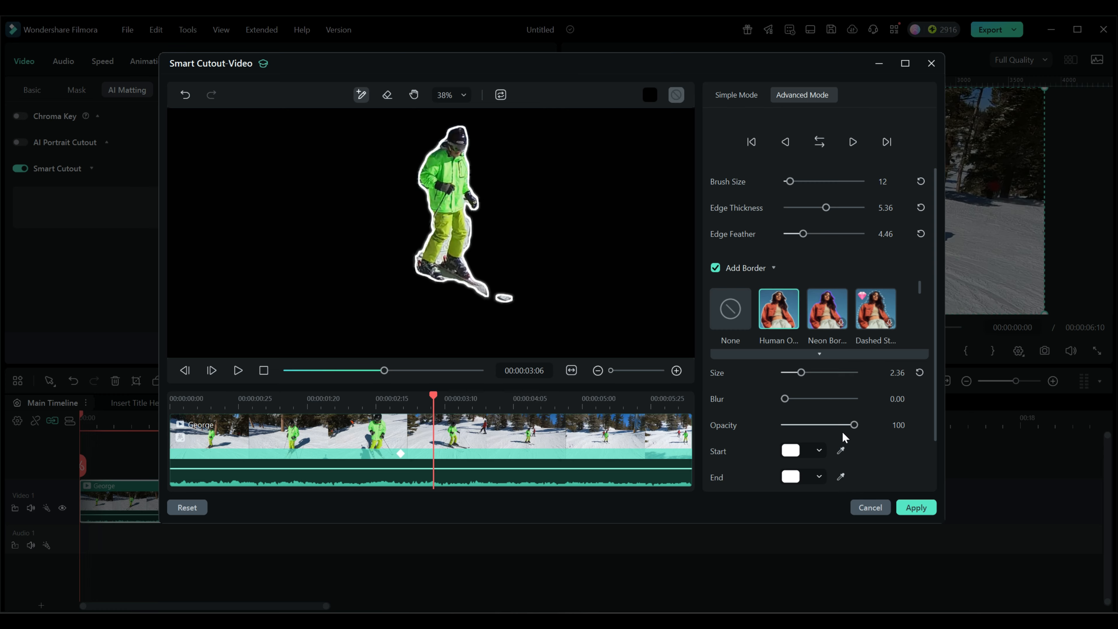
mouse_move(854, 424)
left_mouse_down()
mouse_move(775, 425)
mouse_move(857, 422)
left_mouse_up()
scroll(876, 448, "down", 3)
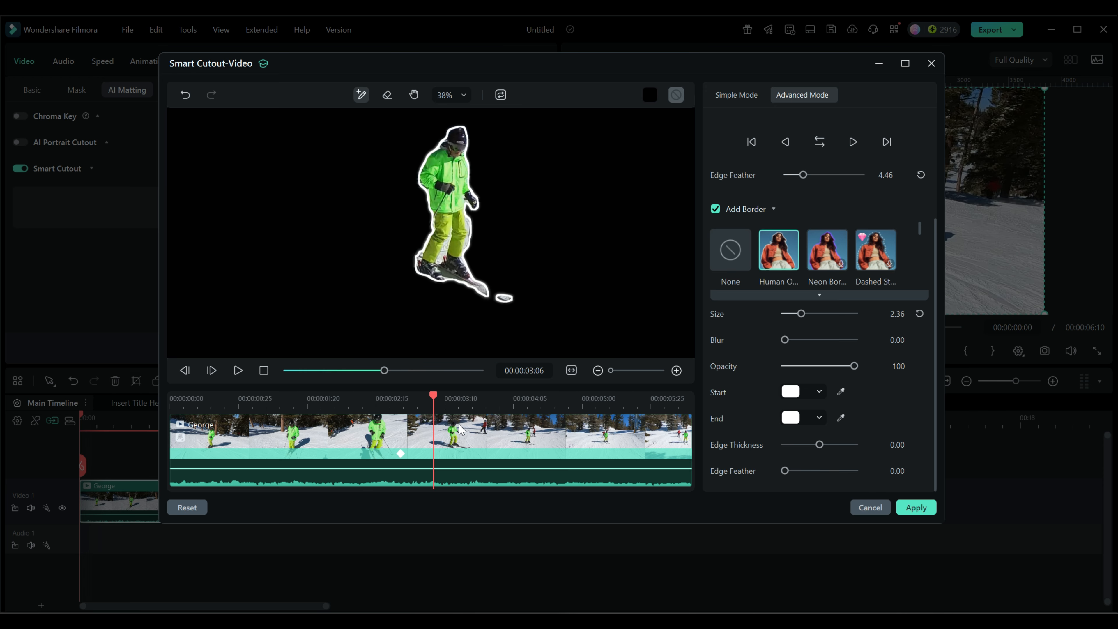
Step: Apply the Smart Cutout and play back the result in the main preview
left_click(238, 370)
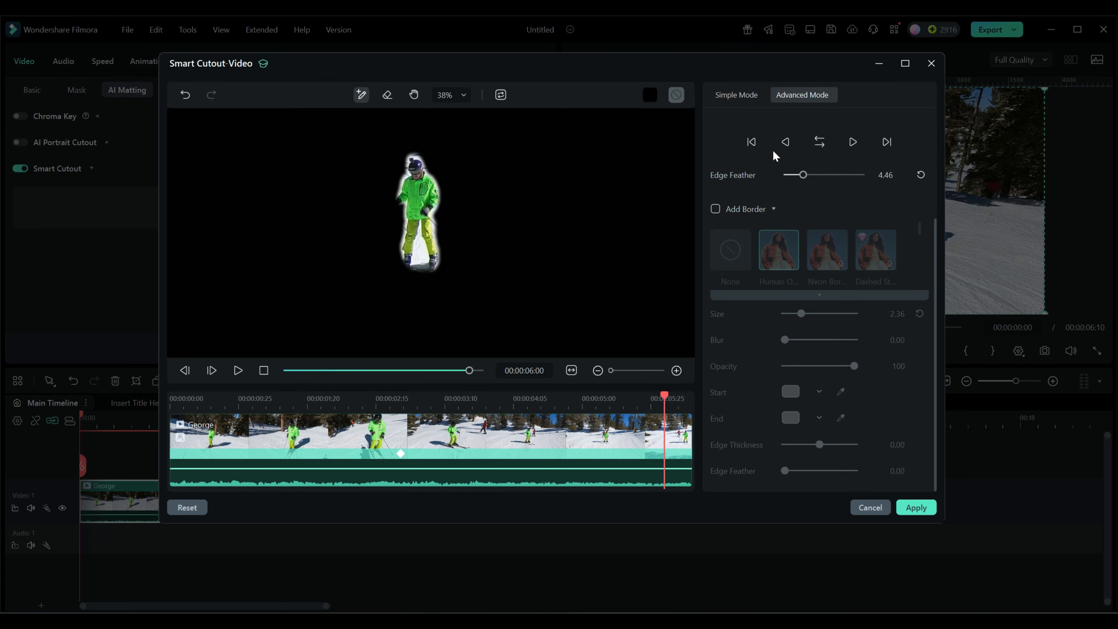
left_click(916, 506)
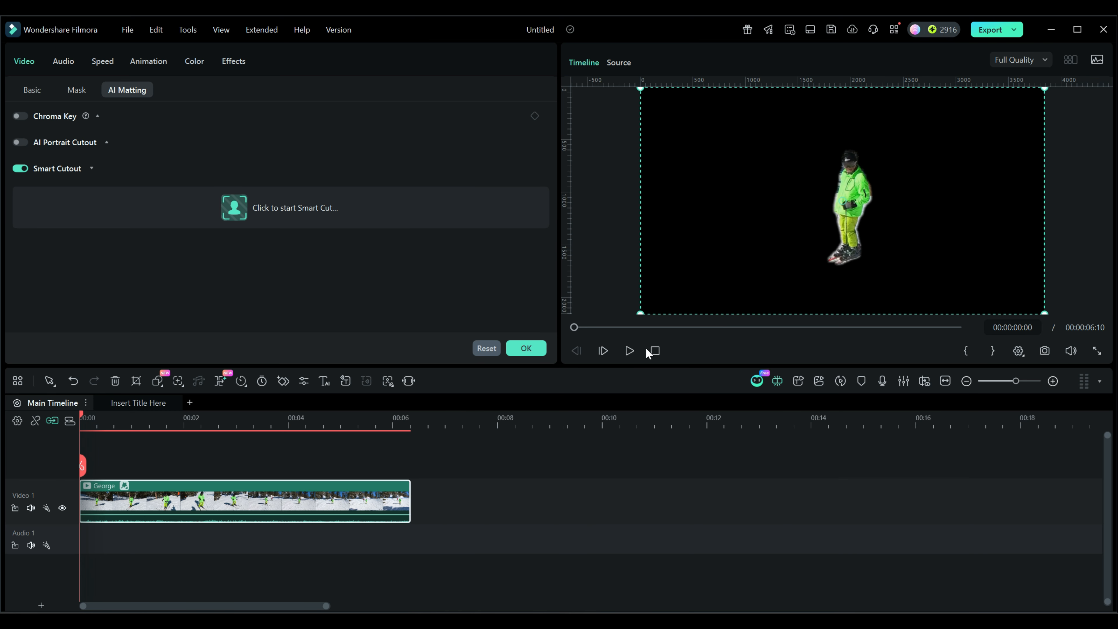
left_click(630, 350)
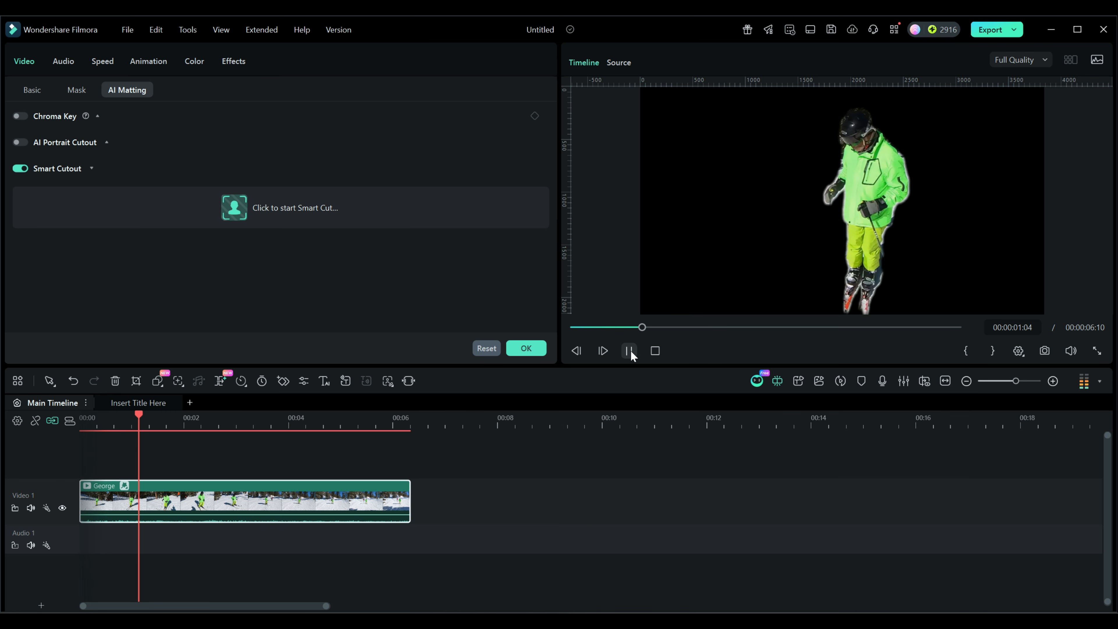
left_click(631, 351)
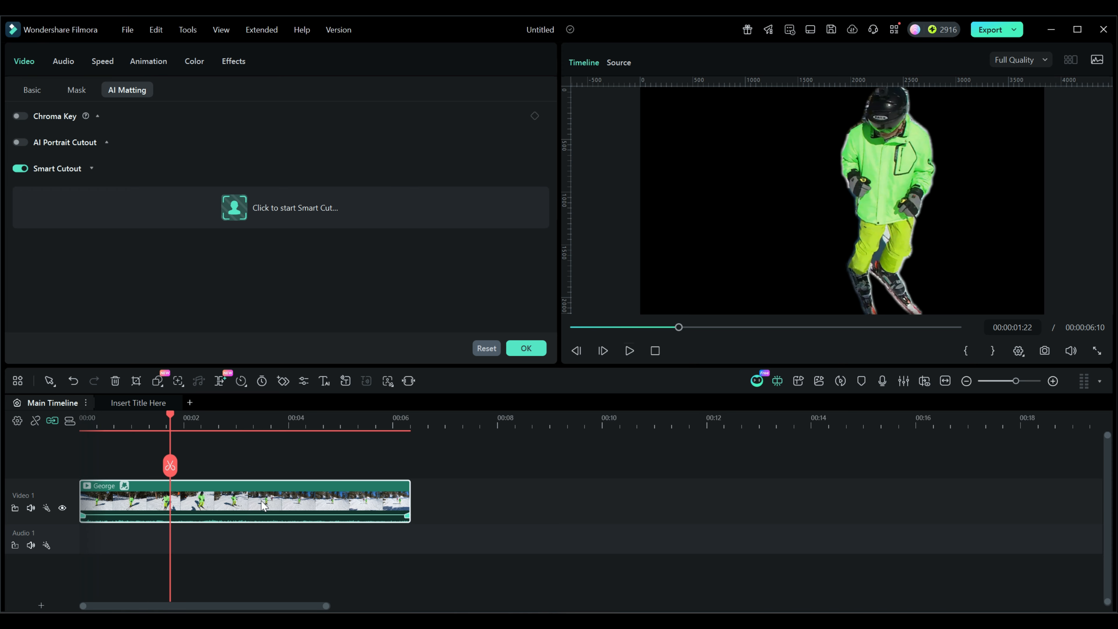
Step: Add a new track and move the George clip up to Video 2
left_click(52, 421)
left_click_drag(273, 504, 269, 466)
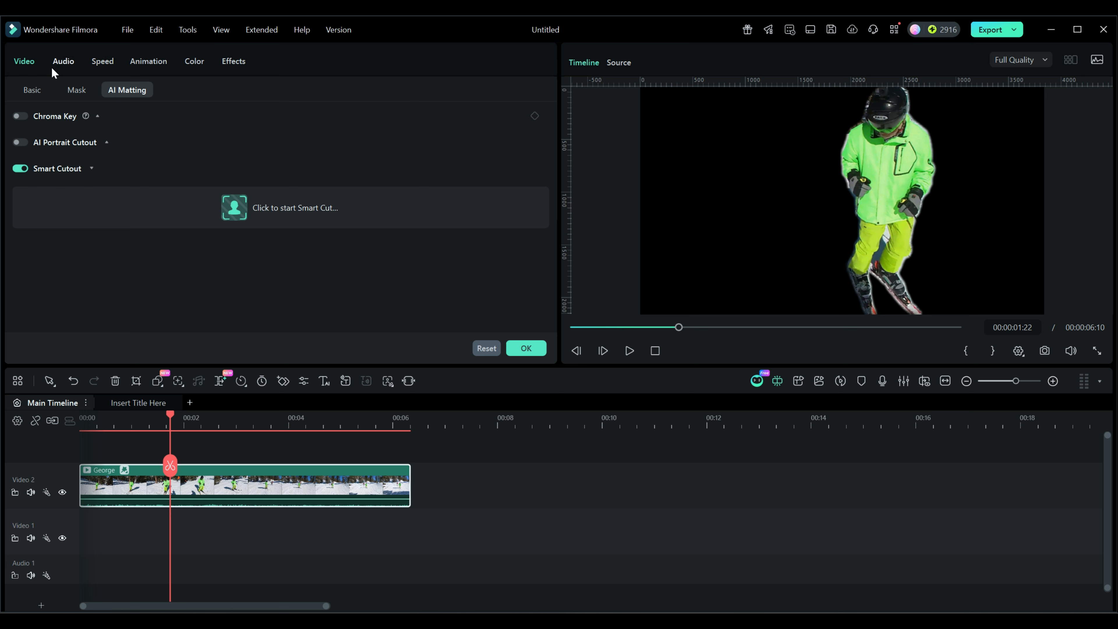
Step: Switch the editor workspace layout to Default
left_click(28, 94)
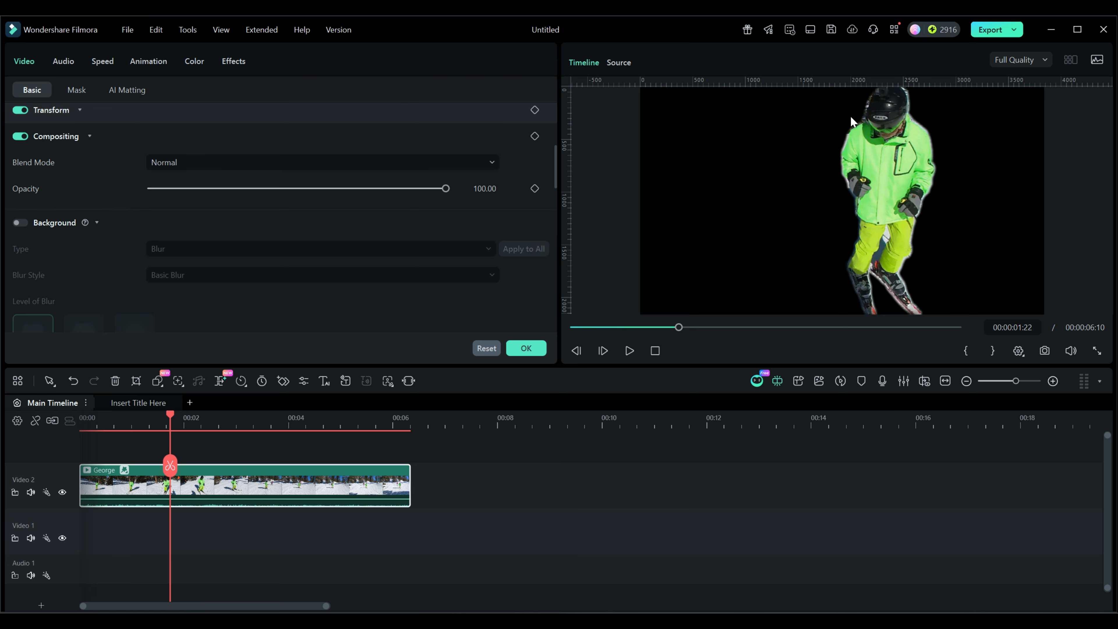
left_click(810, 29)
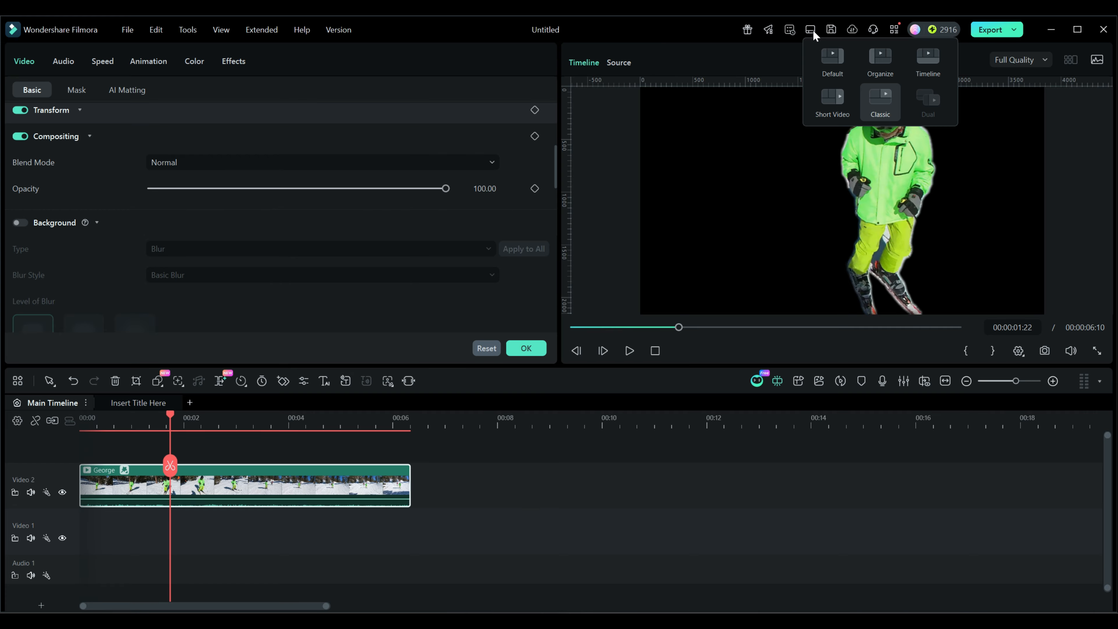
left_click(835, 58)
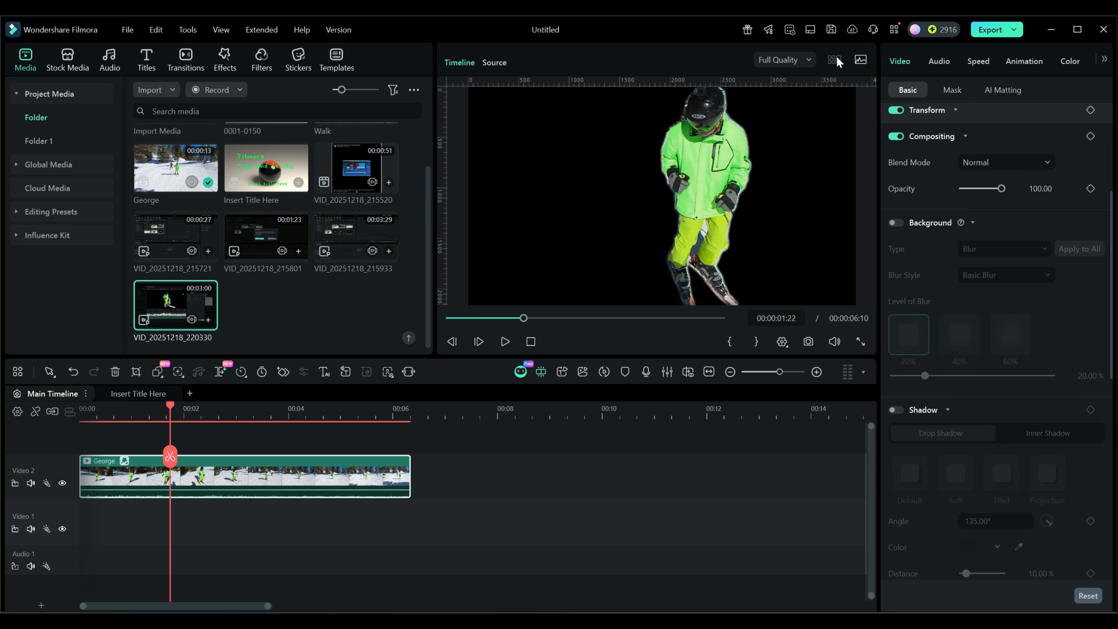
Step: Place the Back BG Media 02 motion background on Video 1 beneath the skier, keeping the project settings
left_click(68, 57)
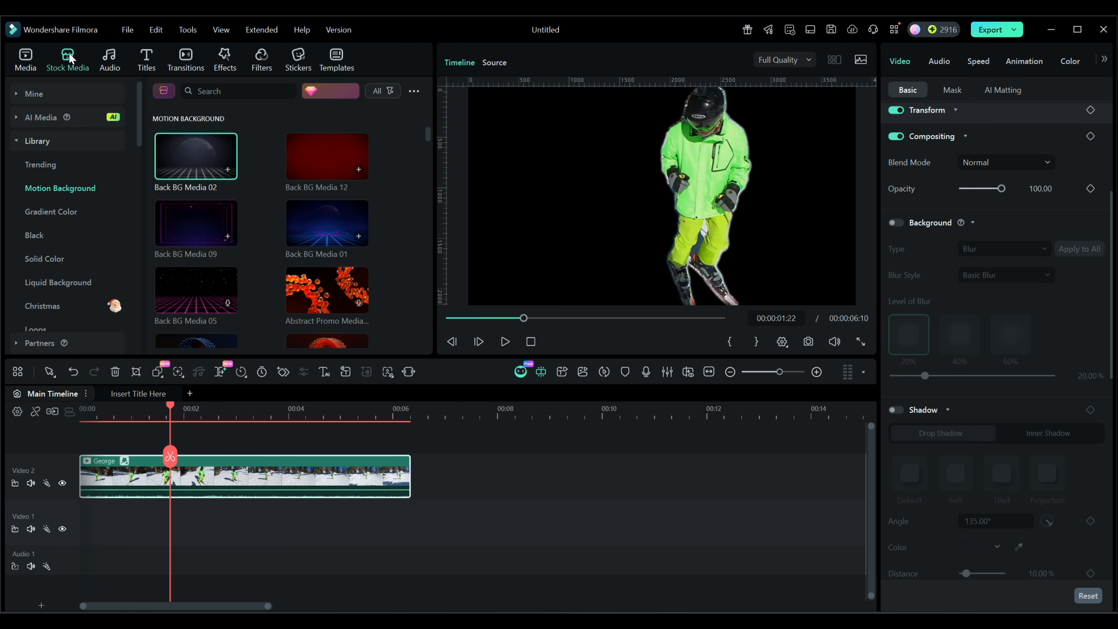
left_click_drag(209, 163, 77, 517)
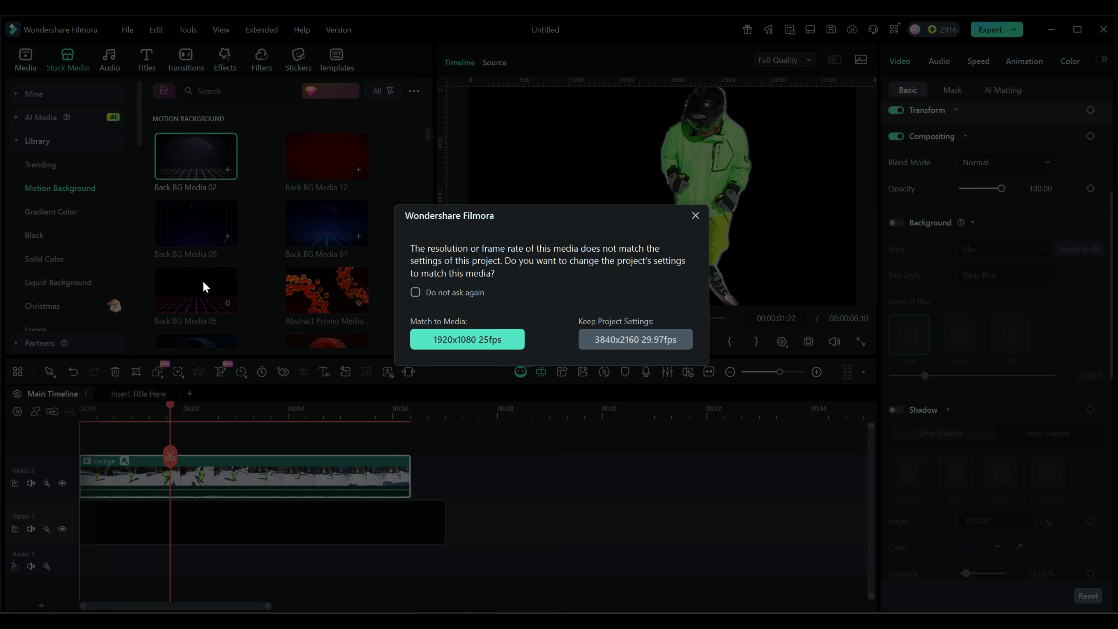
left_click(614, 347)
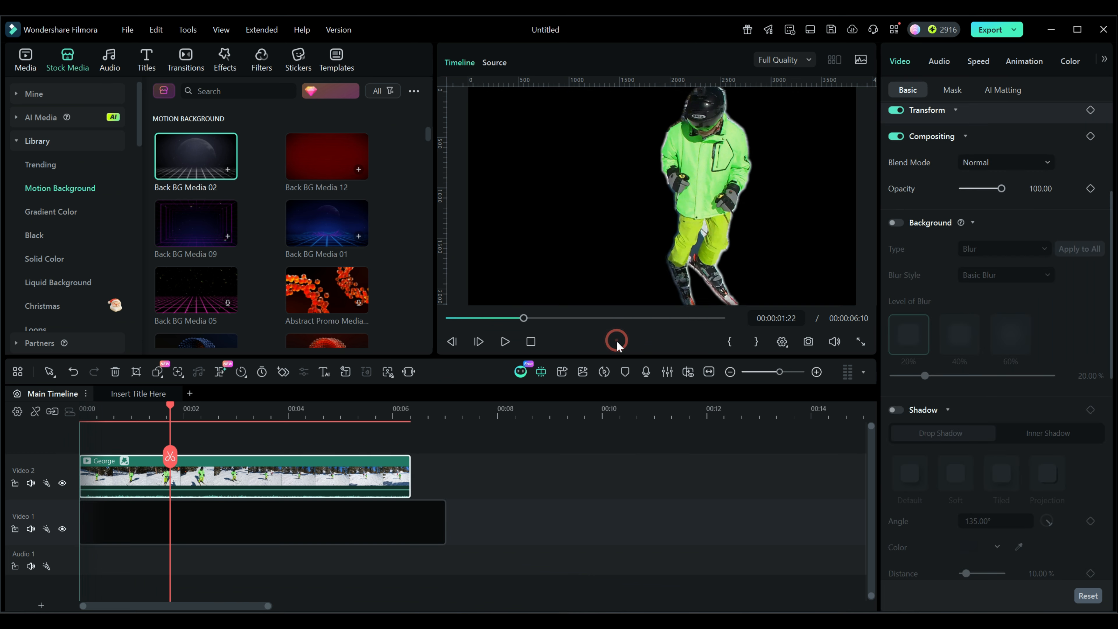
left_click(536, 343)
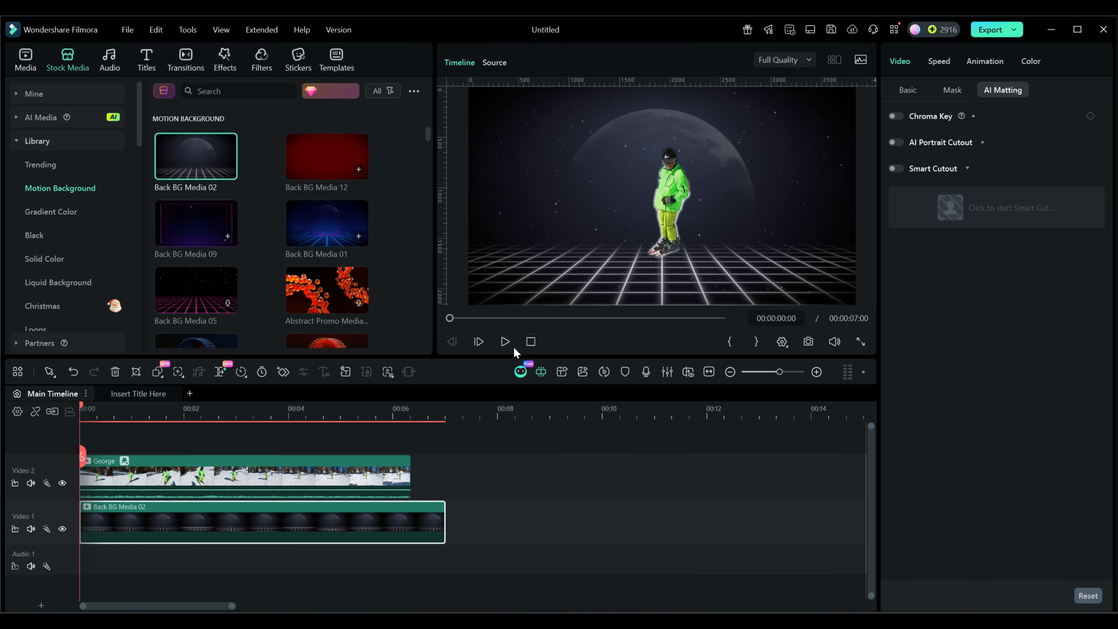
Step: Play the composite preview and delete the background clip
left_click(505, 342)
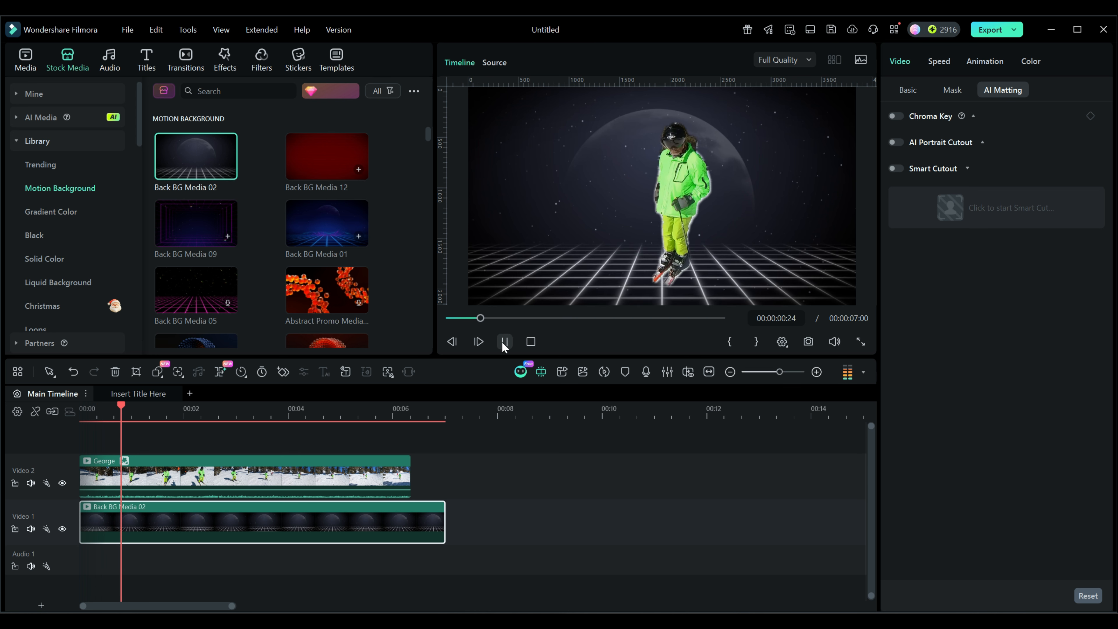
left_click(505, 342)
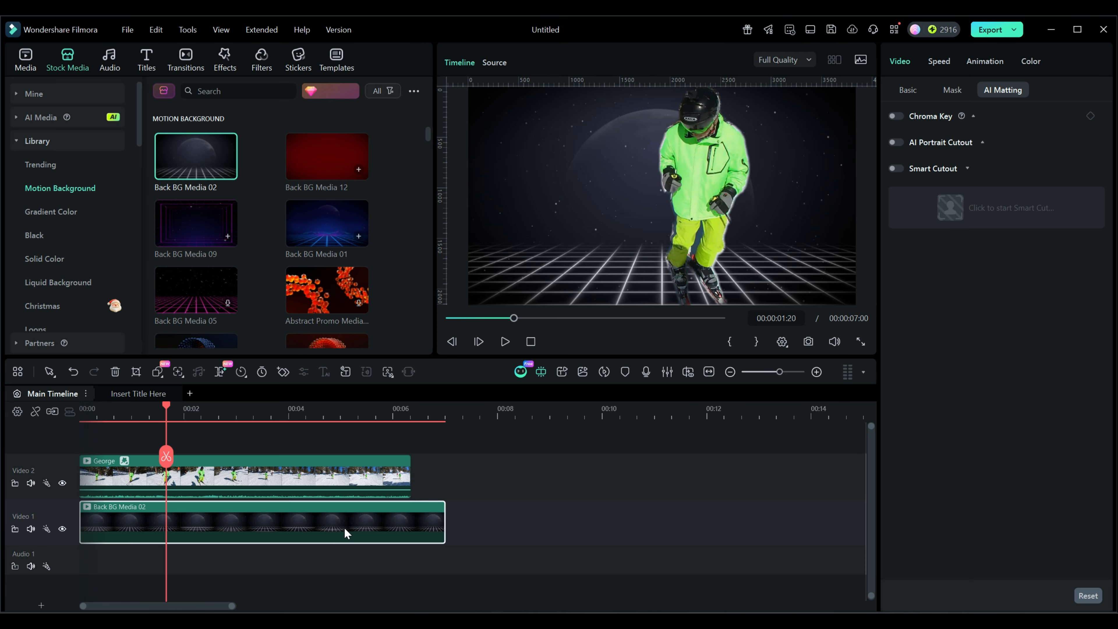
key("Delete")
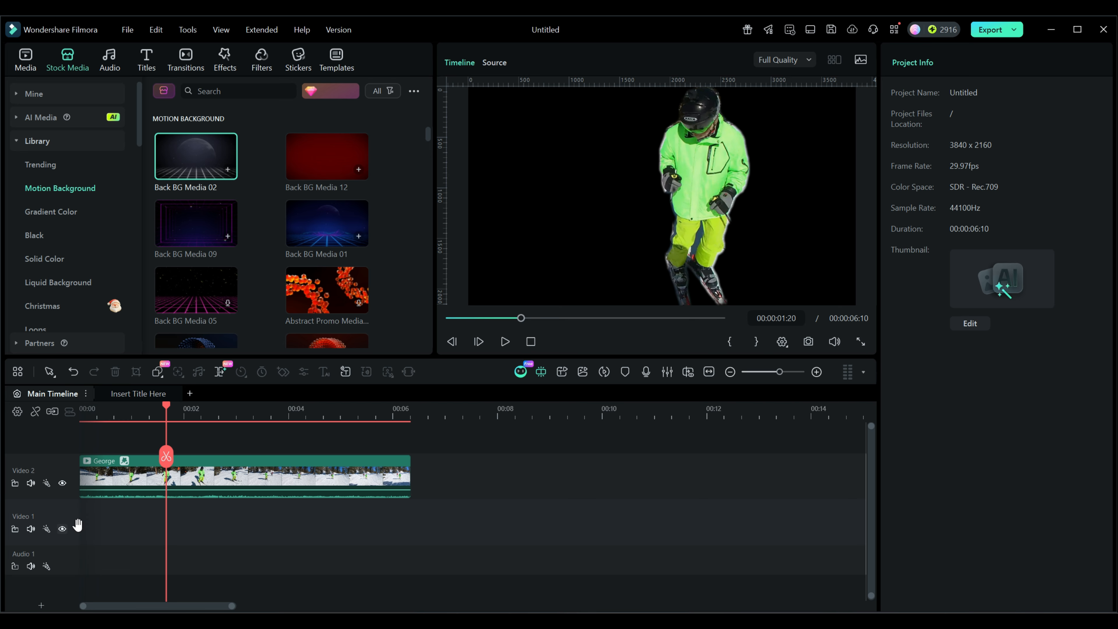